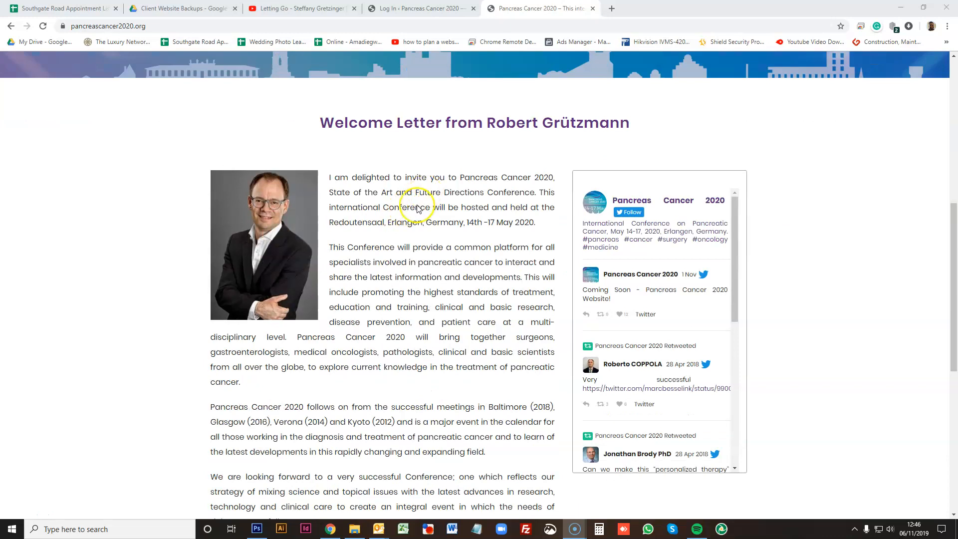
- Review the welcome letter section on the public conference homepage
{"action": "scroll", "coordinate": [406, 209], "scroll_direction": "down", "scroll_amount": 3}
{"action": "scroll", "coordinate": [418, 197], "scroll_direction": "down", "scroll_amount": 4}
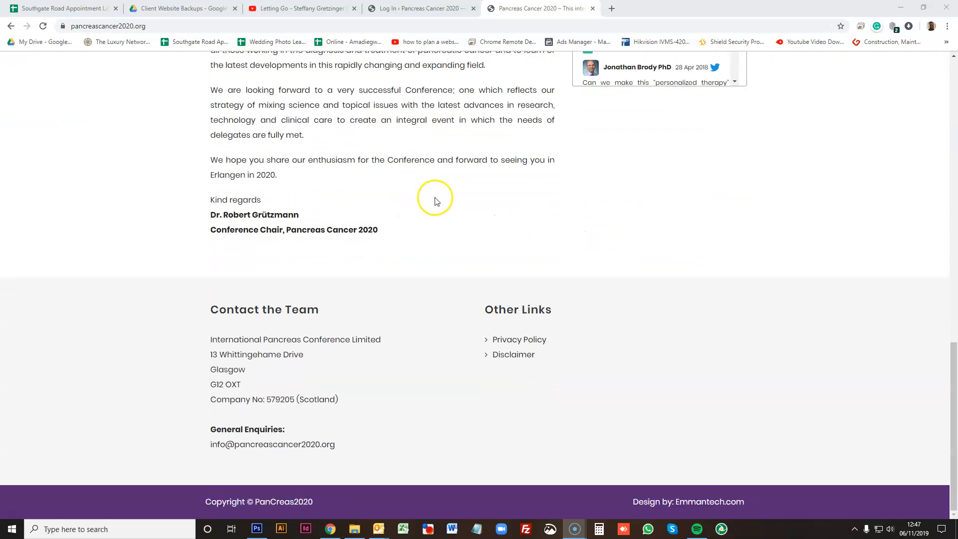
{"action": "scroll", "coordinate": [425, 197], "scroll_direction": "up", "scroll_amount": 8}
{"action": "scroll", "coordinate": [441, 198], "scroll_direction": "up", "scroll_amount": 2}
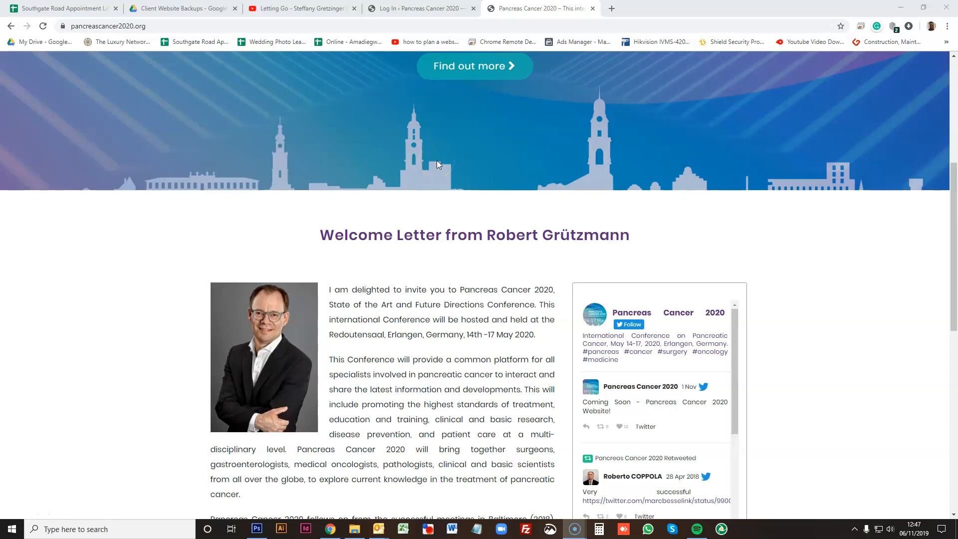
{"action": "scroll", "coordinate": [495, 376], "scroll_direction": "down", "scroll_amount": 2}
{"action": "scroll", "coordinate": [651, 284], "scroll_direction": "down", "scroll_amount": 4}
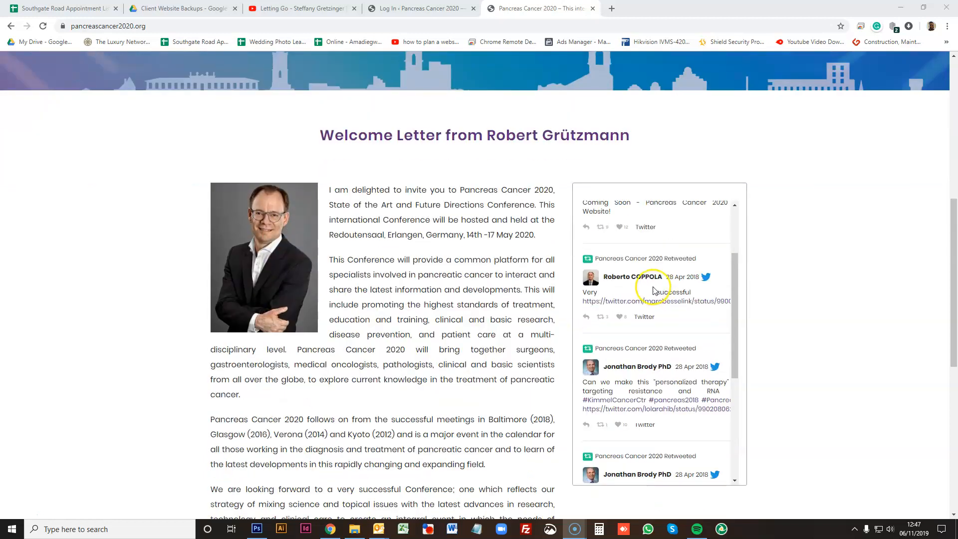
{"action": "scroll", "coordinate": [710, 278], "scroll_direction": "up", "scroll_amount": 2}
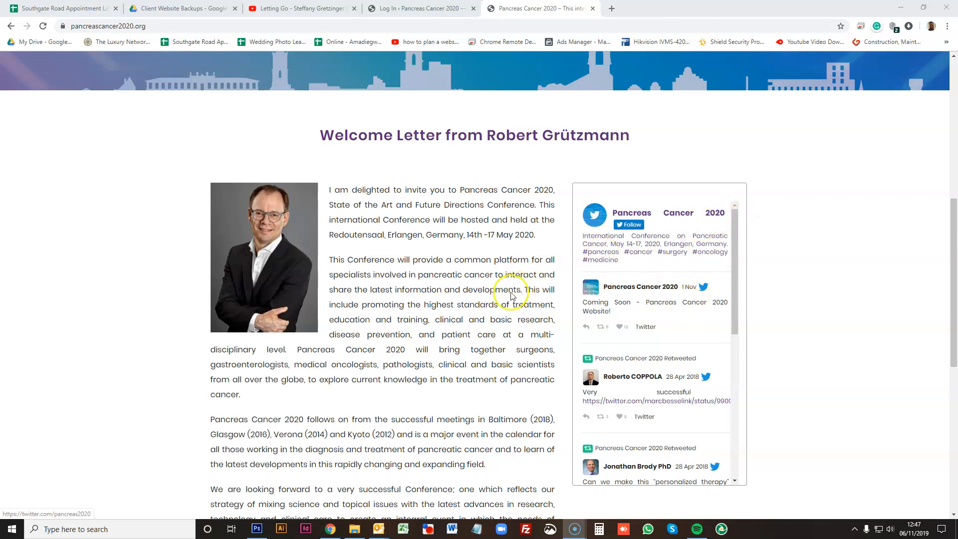
{"action": "scroll", "coordinate": [459, 282], "scroll_direction": "up", "scroll_amount": 4}
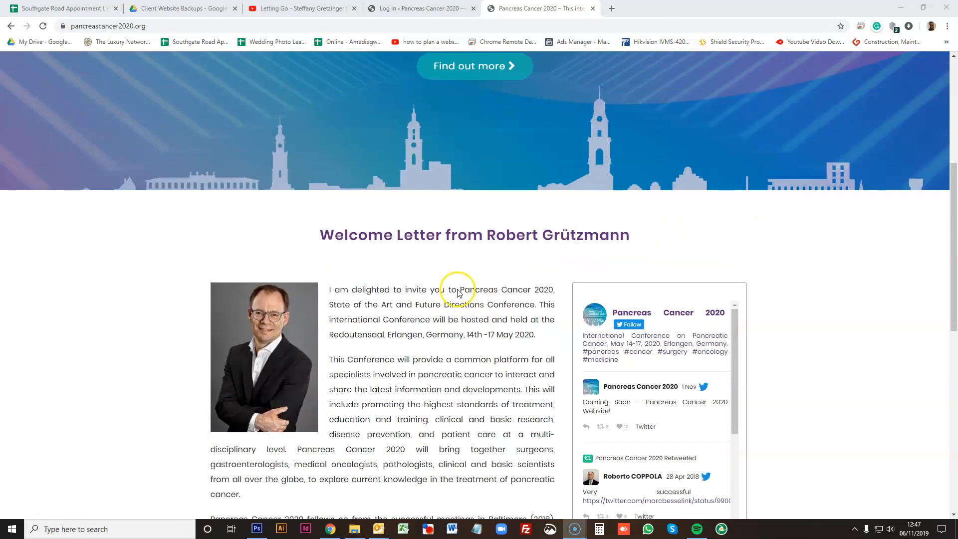
{"action": "scroll", "coordinate": [459, 300], "scroll_direction": "down", "scroll_amount": 2}
{"action": "scroll", "coordinate": [371, 272], "scroll_direction": "up", "scroll_amount": 6}
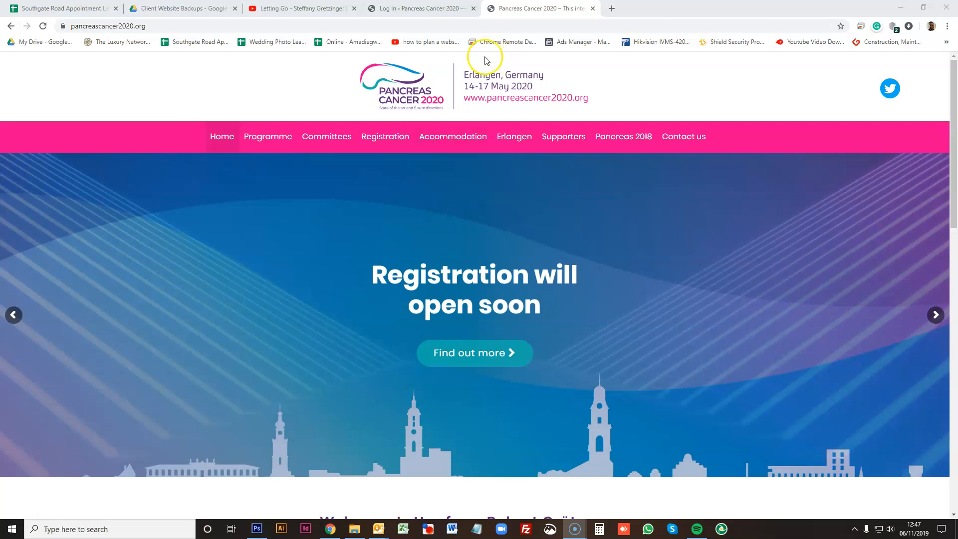
- Log in to the WordPress admin and dismiss the Sucuri last-login notice
{"action": "left_click", "coordinate": [424, 8]}
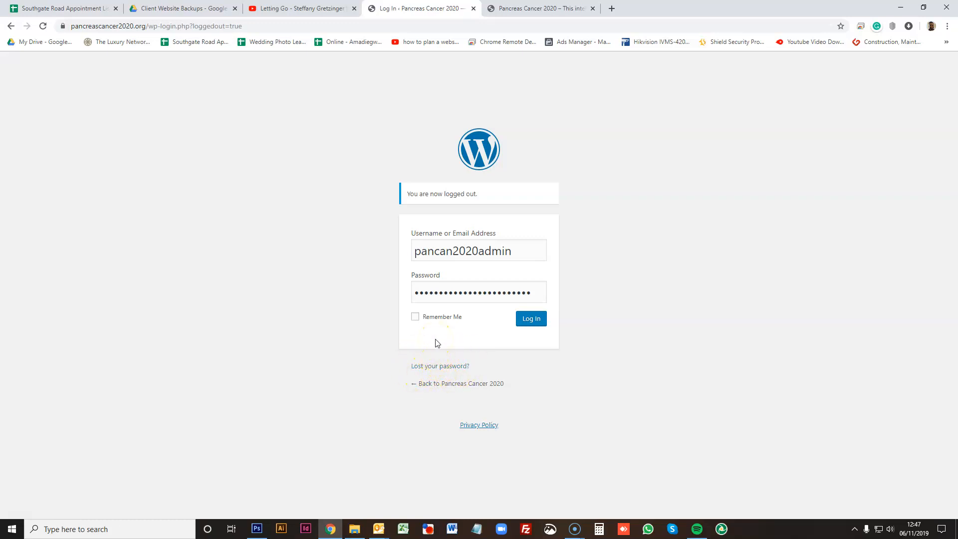
{"action": "left_click", "coordinate": [532, 323]}
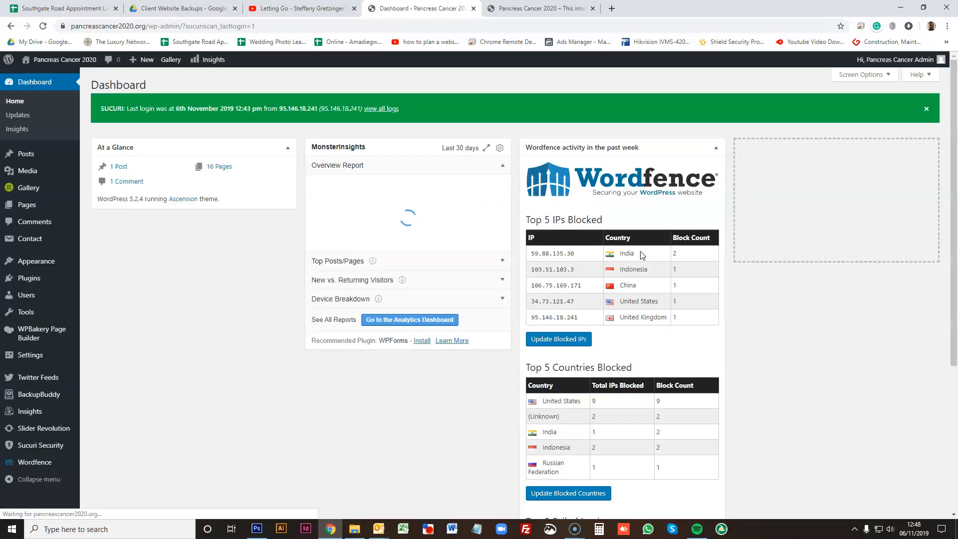
{"action": "left_click", "coordinate": [927, 108]}
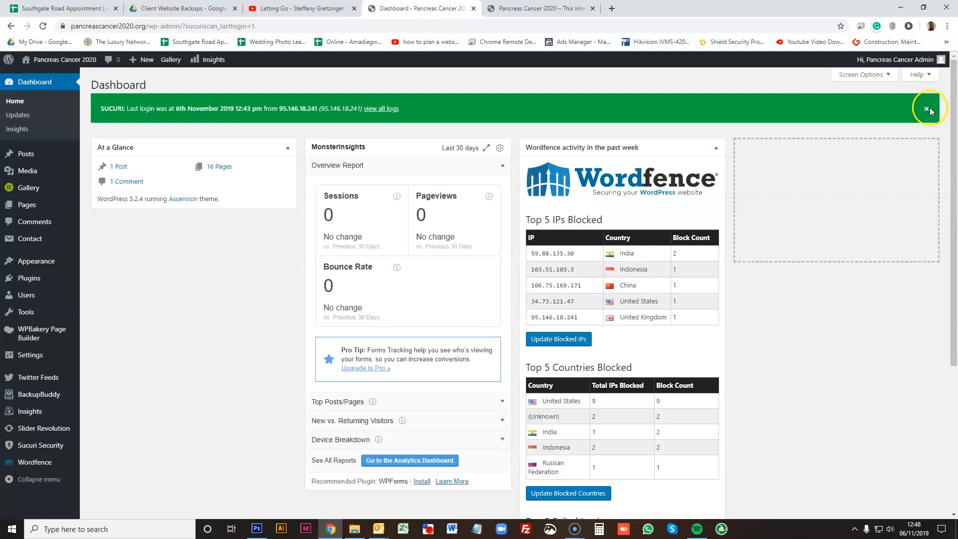
{"action": "mouse_move", "coordinate": [884, 63]}
{"action": "left_click", "coordinate": [881, 118]}
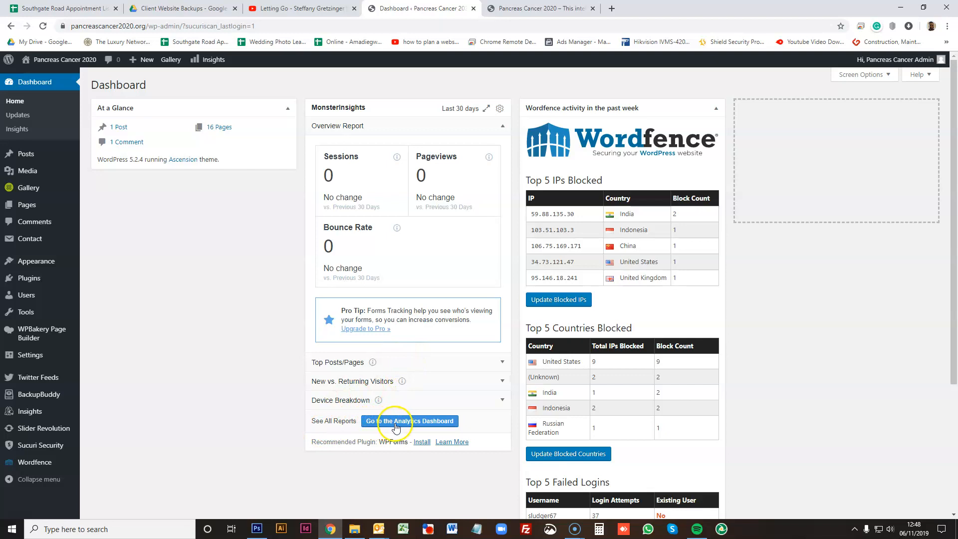
- Review the MonsterInsights analytics overview report, then return to the admin dashboard
{"action": "left_click", "coordinate": [446, 427]}
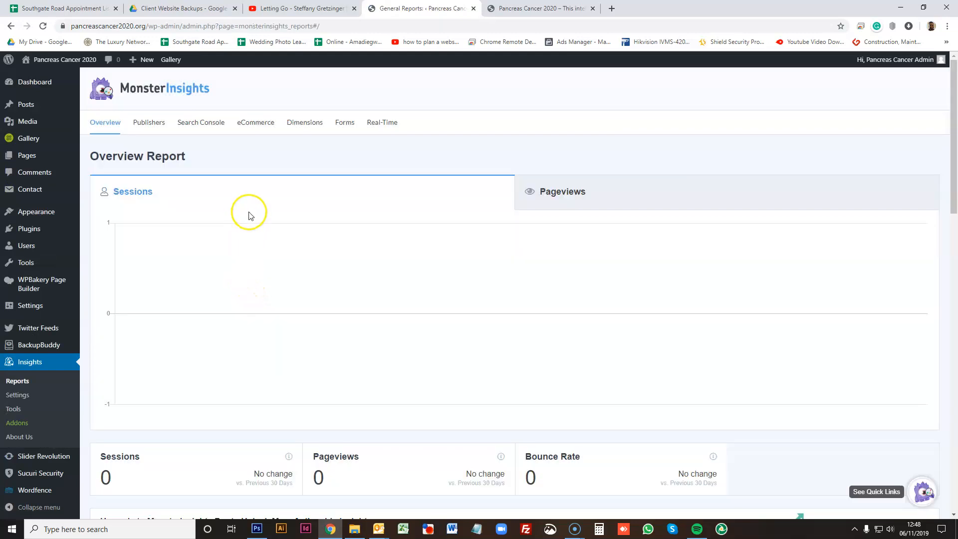
{"action": "scroll", "coordinate": [255, 254], "scroll_direction": "down", "scroll_amount": 4}
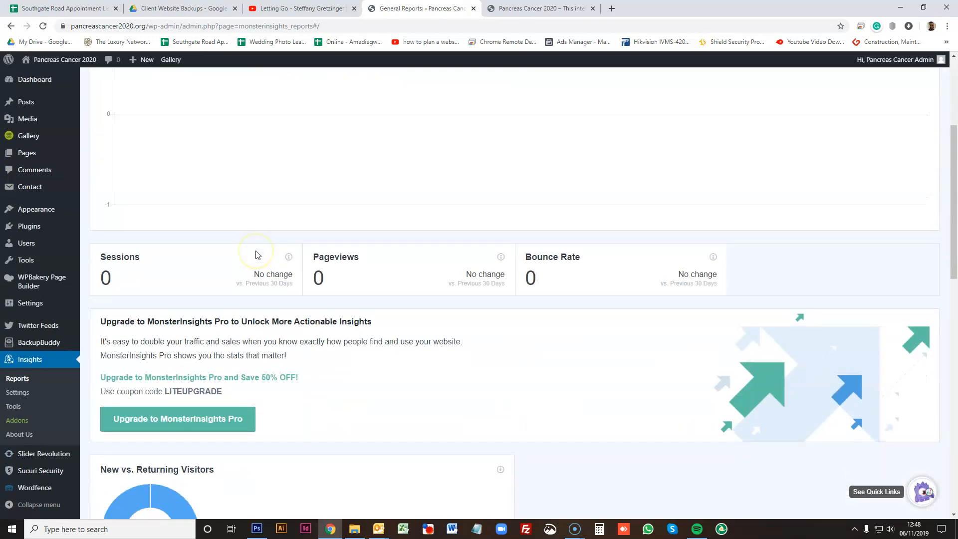
{"action": "scroll", "coordinate": [256, 255], "scroll_direction": "up", "scroll_amount": 4}
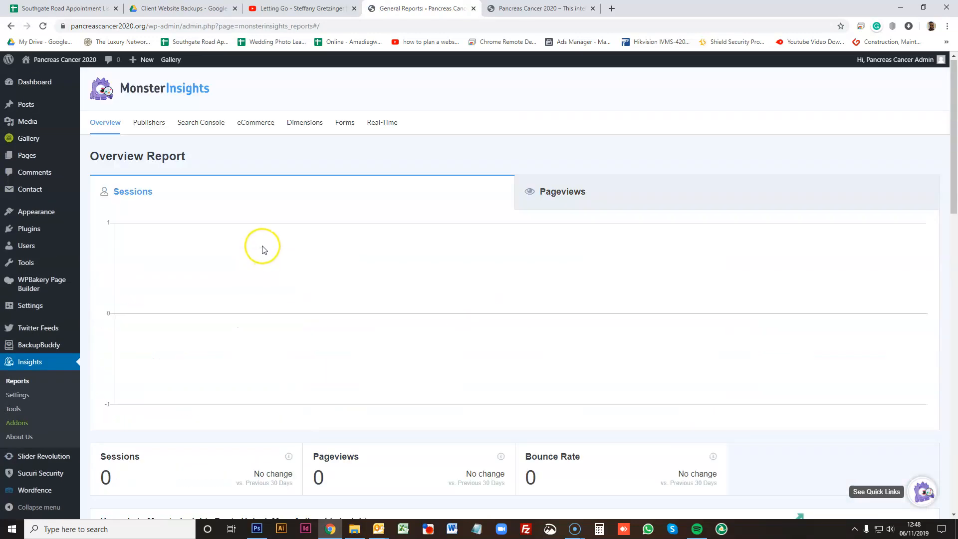
{"action": "left_click", "coordinate": [11, 26]}
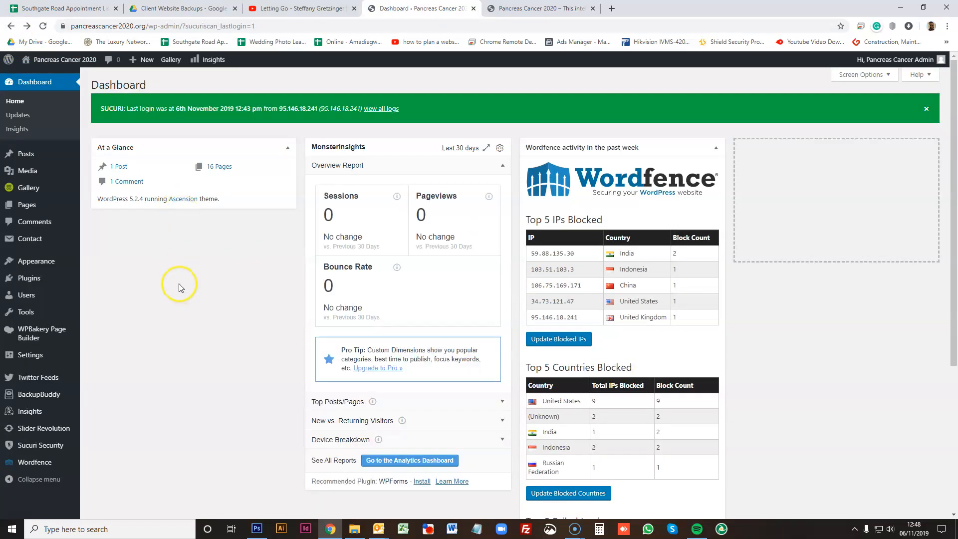
- Visit the live site and examine the conference dates in the welcome letter
{"action": "left_click", "coordinate": [66, 60]}
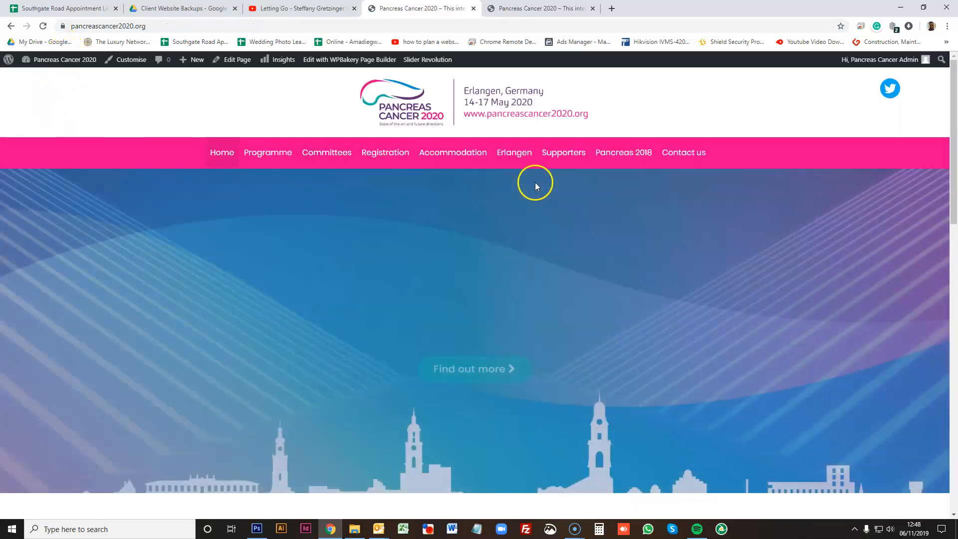
{"action": "scroll", "coordinate": [544, 199], "scroll_direction": "down", "scroll_amount": 1}
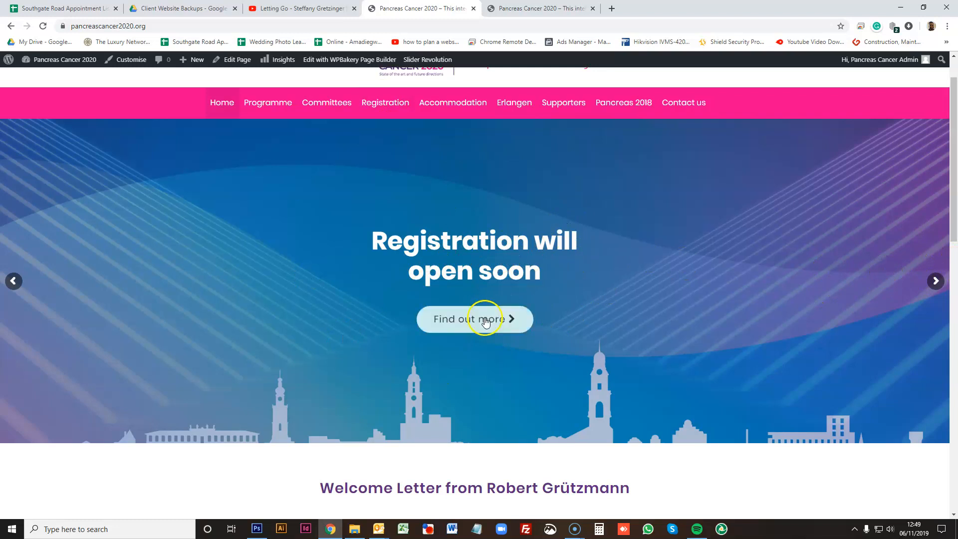
{"action": "scroll", "coordinate": [484, 313], "scroll_direction": "down", "scroll_amount": 5}
{"action": "scroll", "coordinate": [475, 300], "scroll_direction": "down", "scroll_amount": 3}
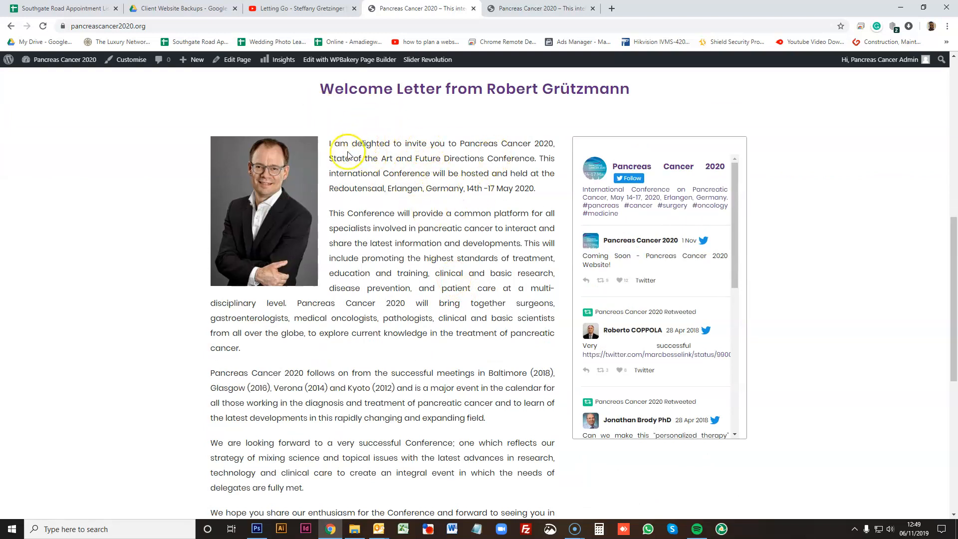
{"action": "scroll", "coordinate": [363, 314], "scroll_direction": "down", "scroll_amount": 3}
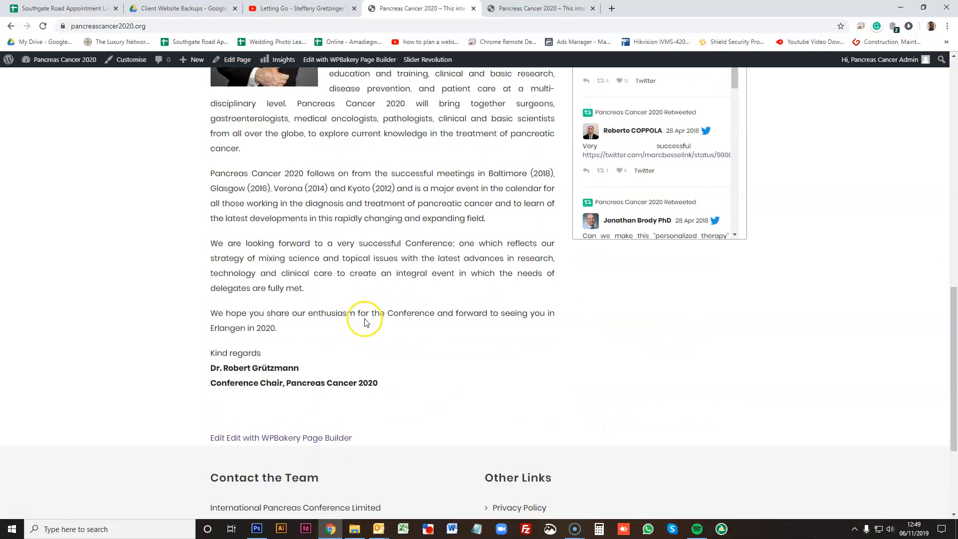
{"action": "scroll", "coordinate": [364, 314], "scroll_direction": "up", "scroll_amount": 2}
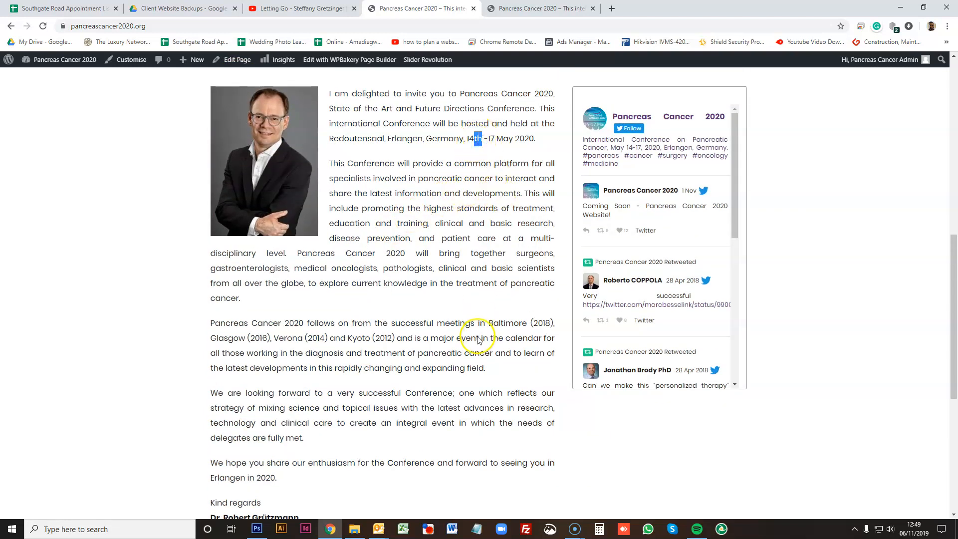
{"action": "left_click", "coordinate": [474, 140]}
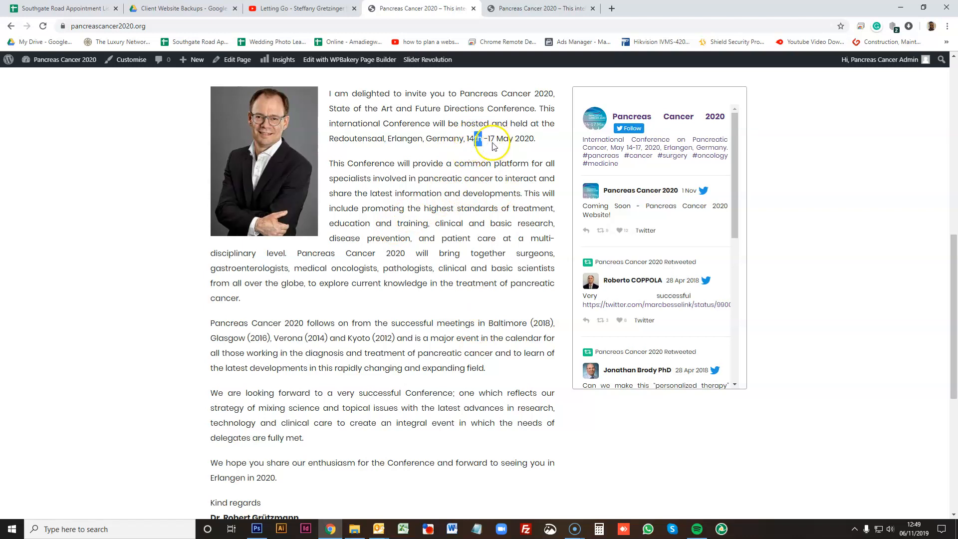
{"action": "scroll", "coordinate": [390, 198], "scroll_direction": "up", "scroll_amount": 3}
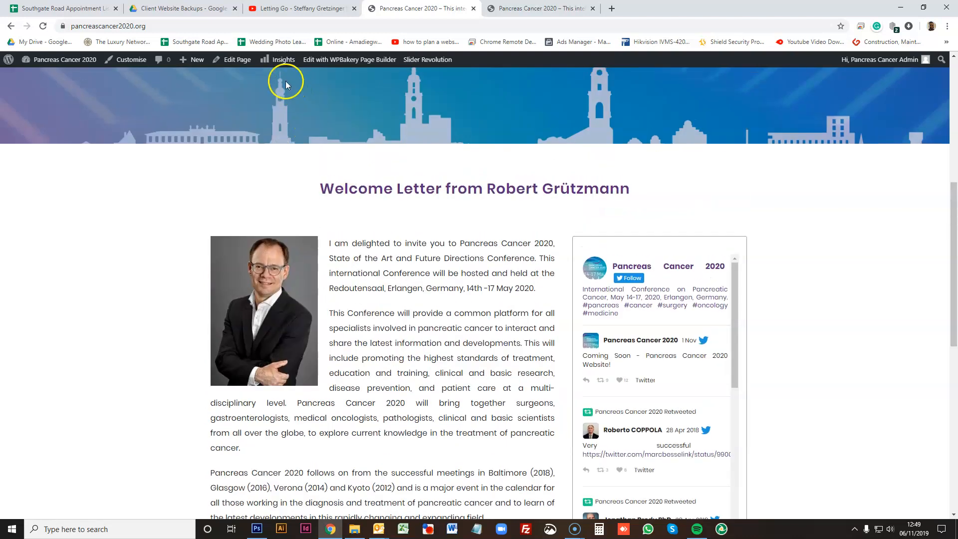
- Edit the Home page in WPBakery Page Builder and open the welcome letter text block
{"action": "left_click", "coordinate": [231, 59]}
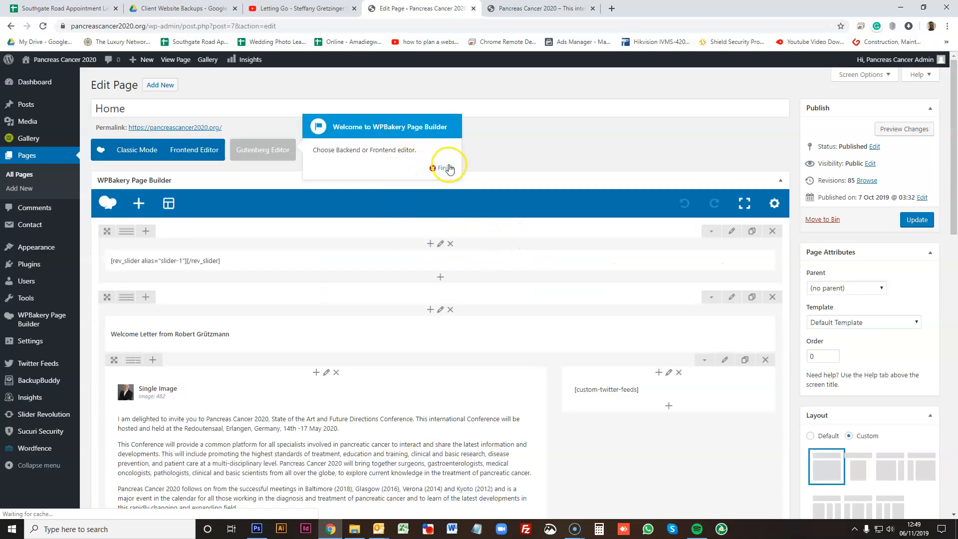
{"action": "left_click", "coordinate": [445, 168]}
{"action": "scroll", "coordinate": [212, 293], "scroll_direction": "down", "scroll_amount": 2}
{"action": "scroll", "coordinate": [211, 293], "scroll_direction": "down", "scroll_amount": 1}
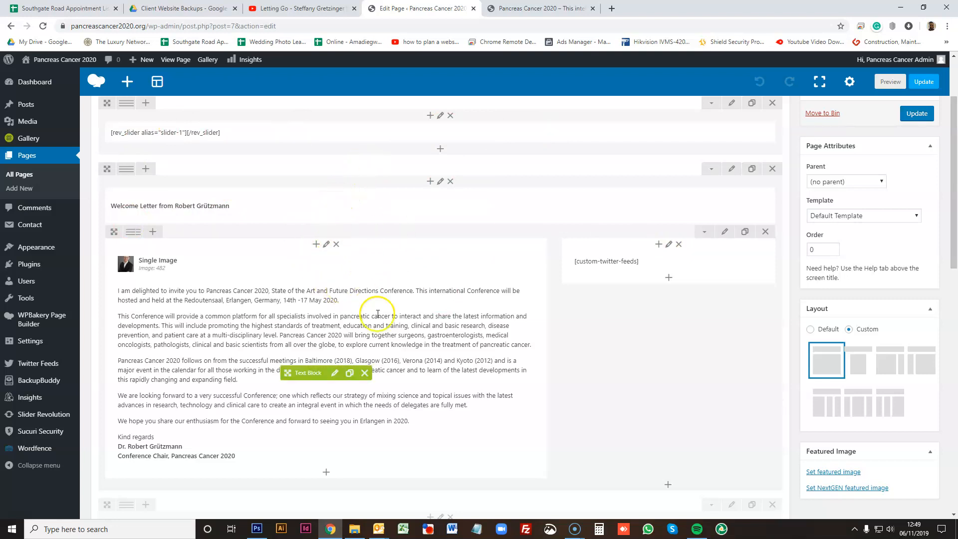
{"action": "scroll", "coordinate": [321, 319], "scroll_direction": "down", "scroll_amount": 1}
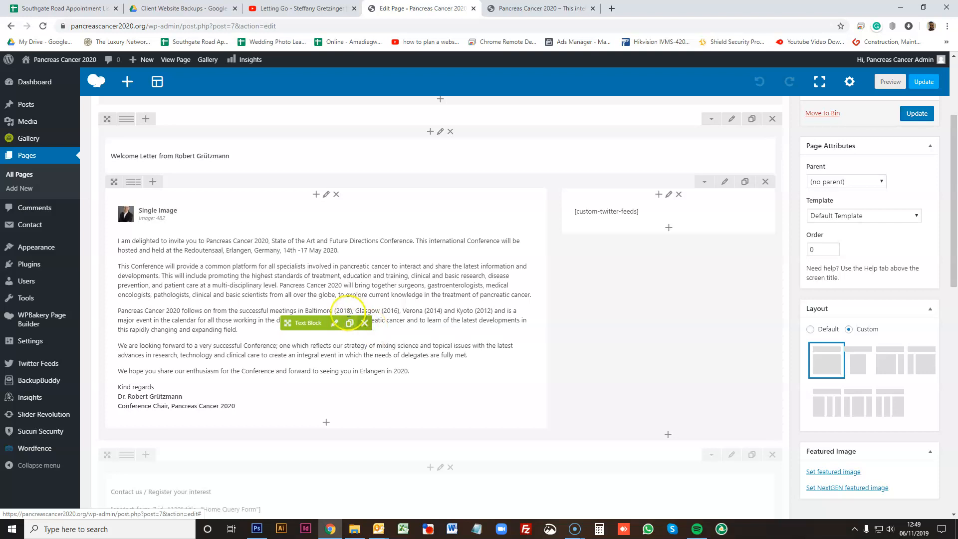
{"action": "left_click", "coordinate": [334, 323]}
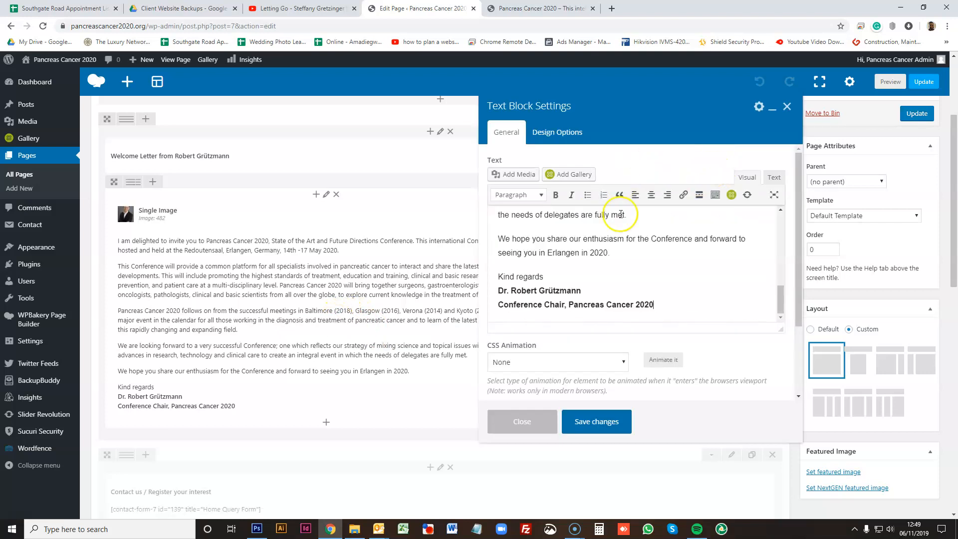
- Expand the text editor's toolbar to show the second row of formatting tools
{"action": "scroll", "coordinate": [624, 272], "scroll_direction": "up", "scroll_amount": 4}
{"action": "scroll", "coordinate": [680, 260], "scroll_direction": "up", "scroll_amount": 4}
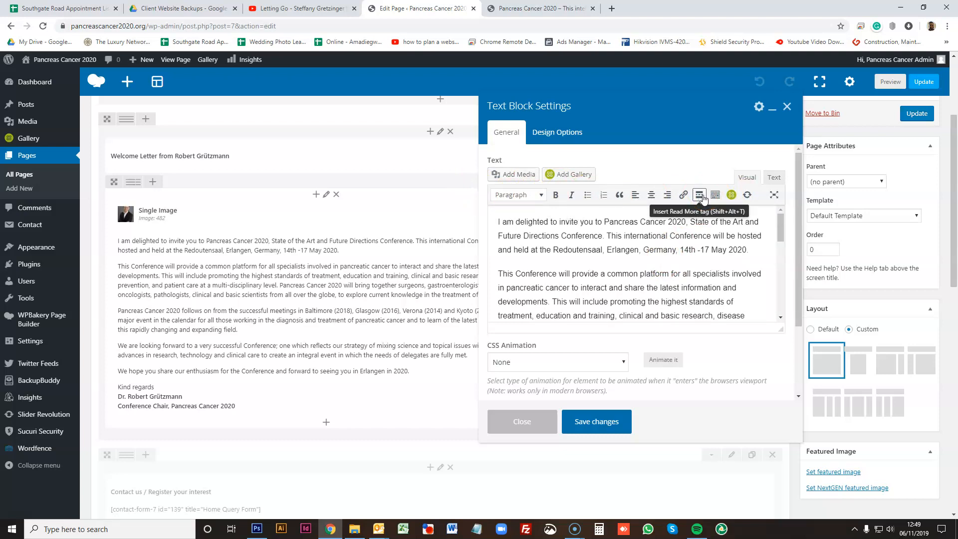
{"action": "left_click", "coordinate": [713, 198]}
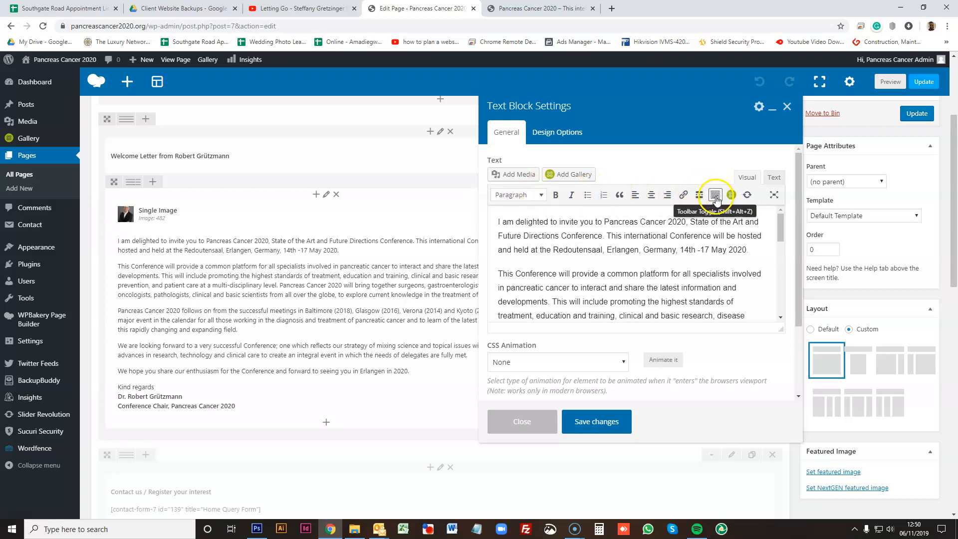
{"action": "left_click", "coordinate": [716, 198]}
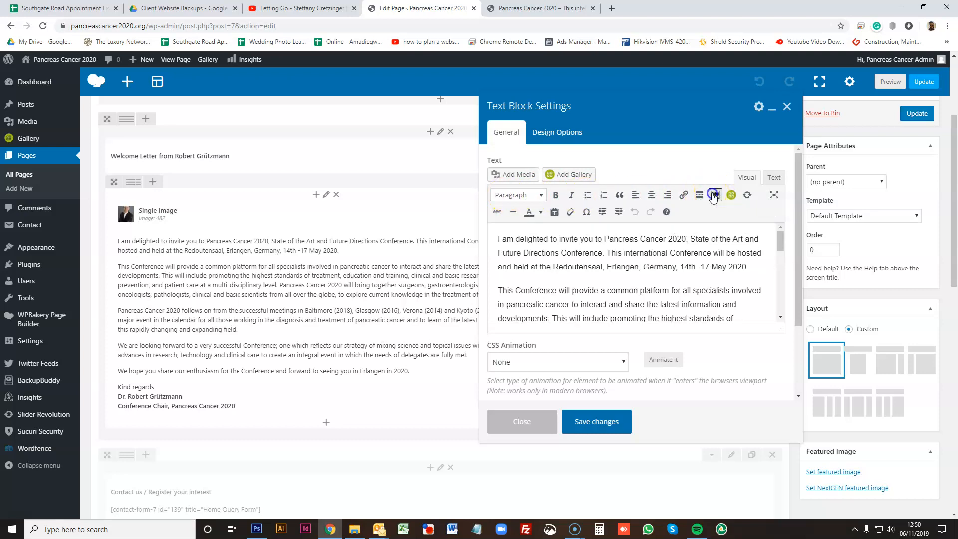
{"action": "left_click", "coordinate": [714, 198]}
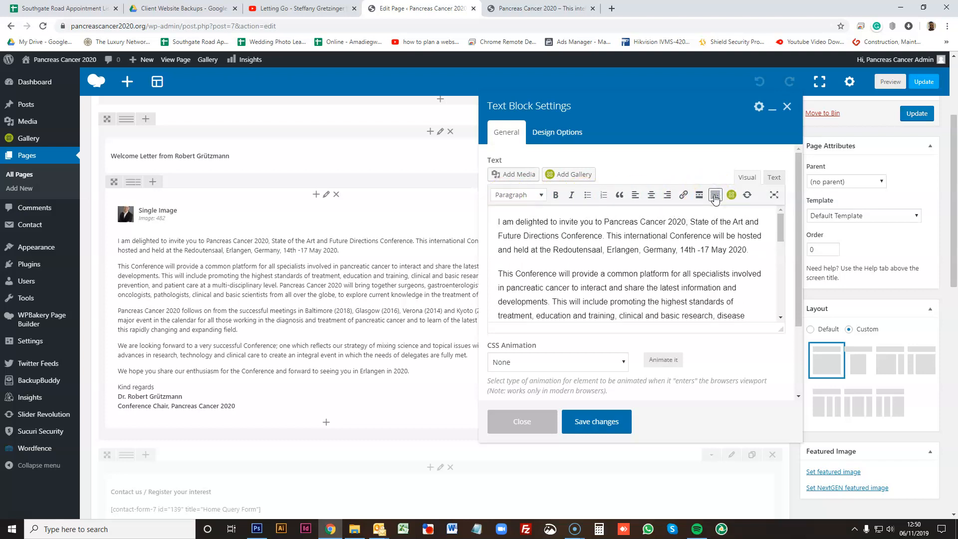
{"action": "left_click", "coordinate": [715, 198]}
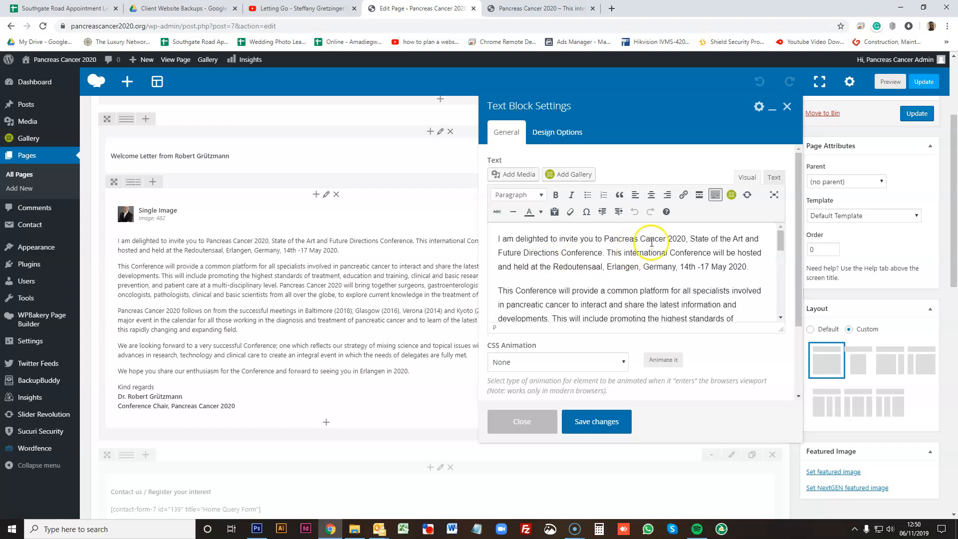
- Remove the 'th' after 14 in the conference dates of the first paragraph
{"action": "key", "text": "BackSpace"}
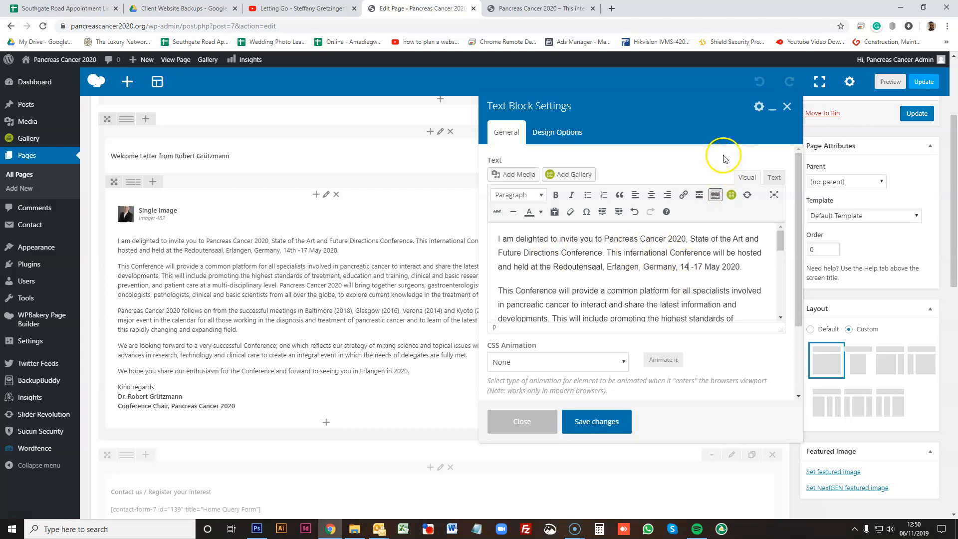
{"action": "left_click_drag", "start_coordinate": [781, 246], "coordinate": [777, 299]}
- Try bold and italic formatting on the word 'enthusiasm'
{"action": "double_click", "coordinate": [567, 296]}
{"action": "left_click", "coordinate": [555, 195]}
{"action": "left_click", "coordinate": [571, 194]}
{"action": "left_click", "coordinate": [555, 195]}
{"action": "left_click", "coordinate": [582, 286]}
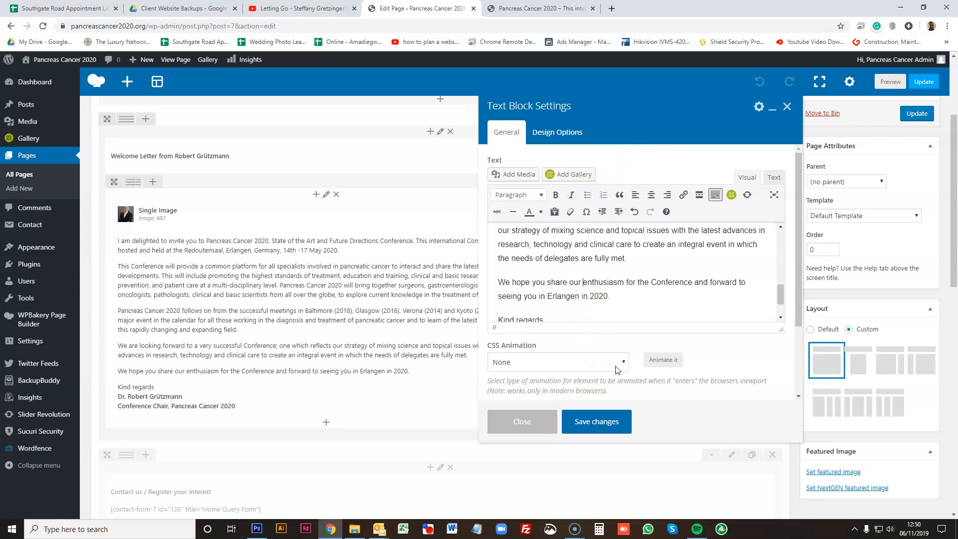
- Save the text block changes and preview the updated Home page
{"action": "left_click", "coordinate": [606, 432]}
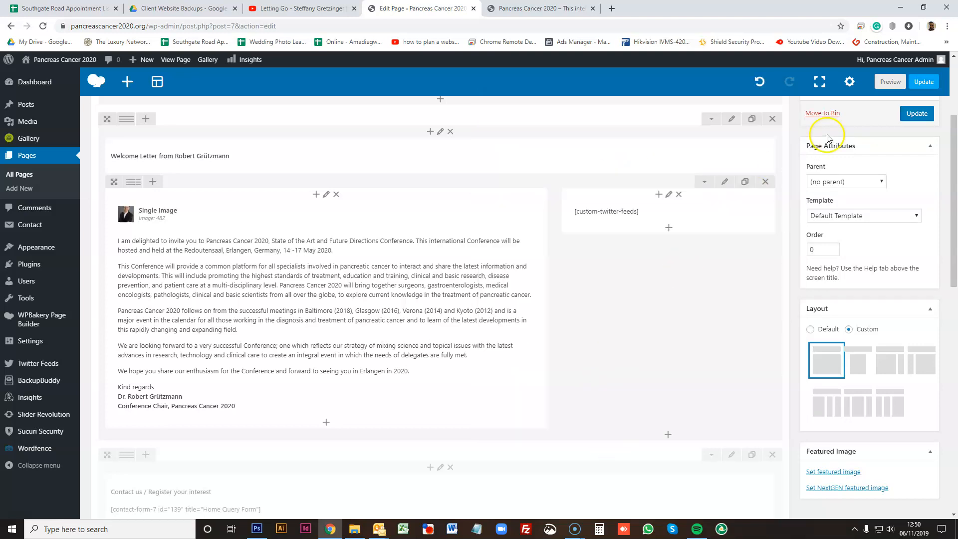
{"action": "left_click_drag", "start_coordinate": [953, 213], "coordinate": [919, 129]}
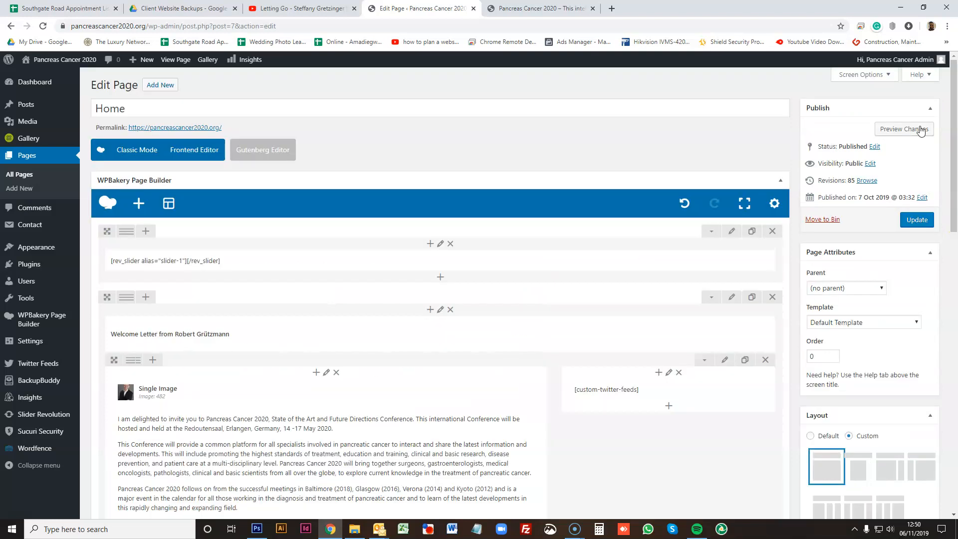
{"action": "left_click", "coordinate": [895, 130]}
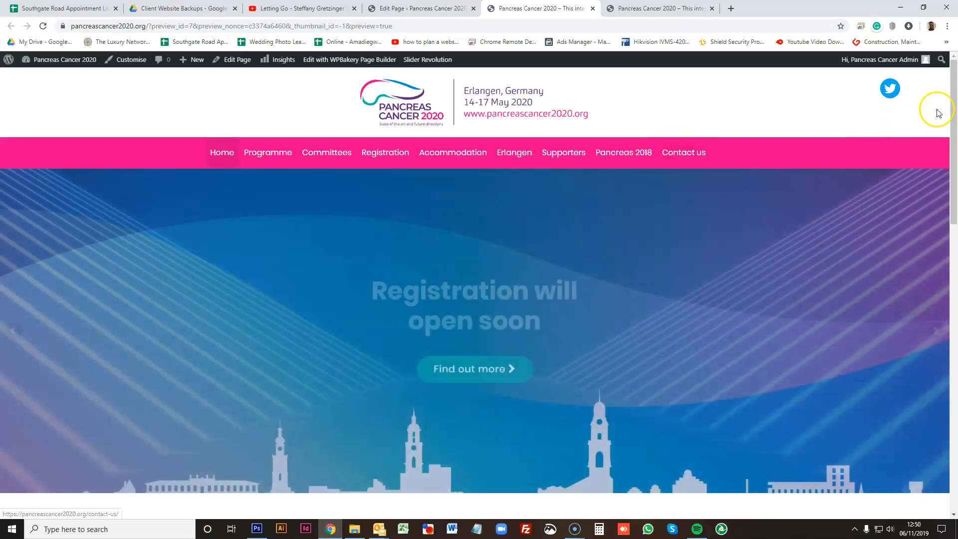
- Check the corrected conference dates in the previewed welcome letter, then close the extra site tabs
{"action": "left_click_drag", "start_coordinate": [954, 104], "coordinate": [954, 211]}
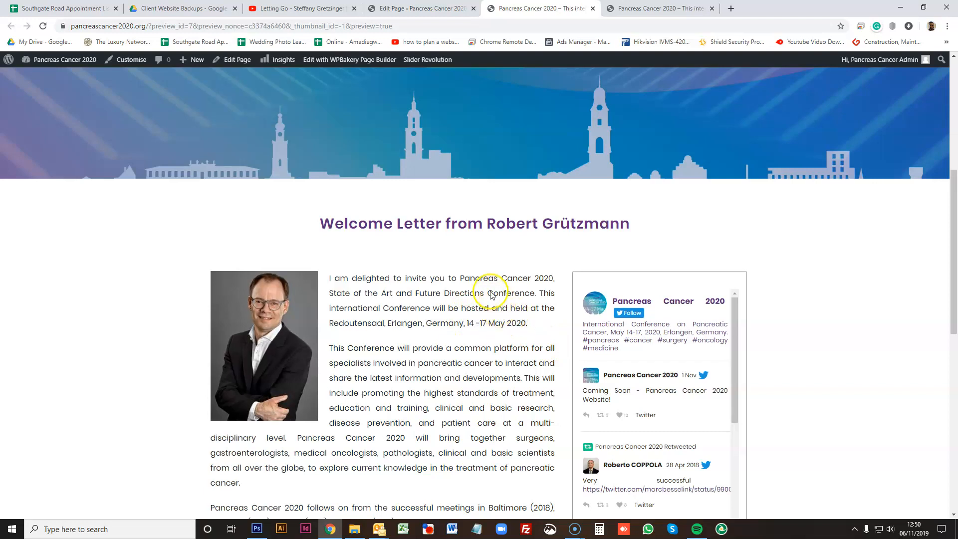
{"action": "left_click", "coordinate": [702, 12]}
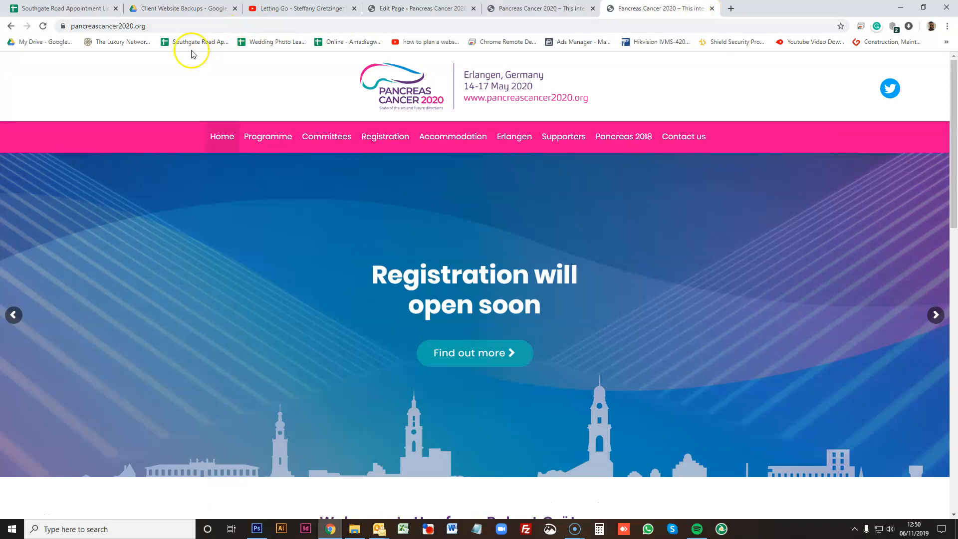
{"action": "left_click", "coordinate": [712, 9]}
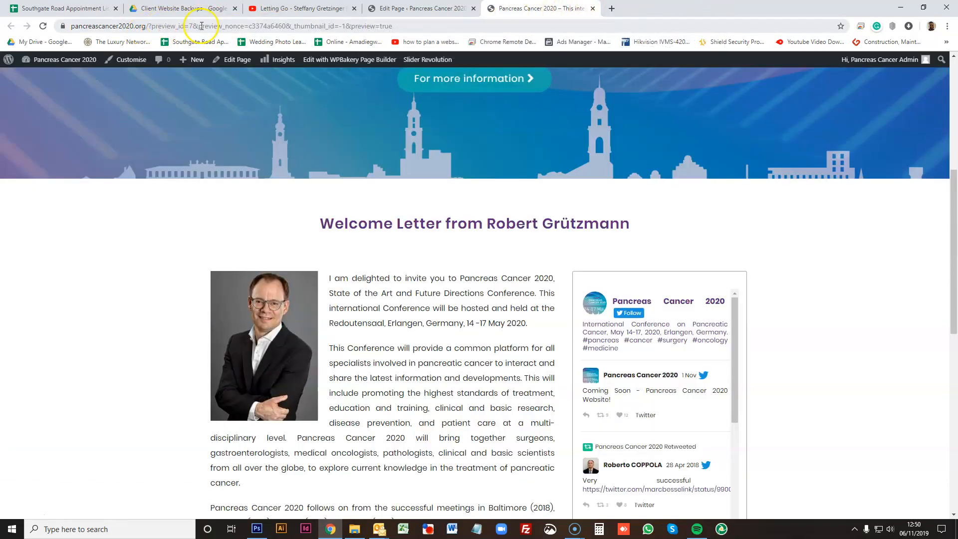
{"action": "left_click", "coordinate": [593, 9]}
- Open the updated live Home page and scroll through it
{"action": "left_click", "coordinate": [916, 219]}
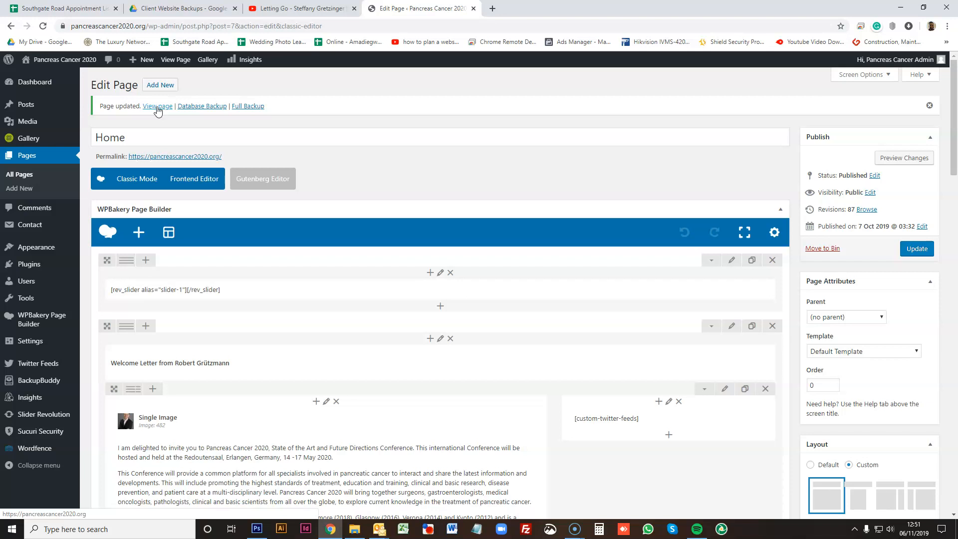
{"action": "left_click", "coordinate": [158, 110]}
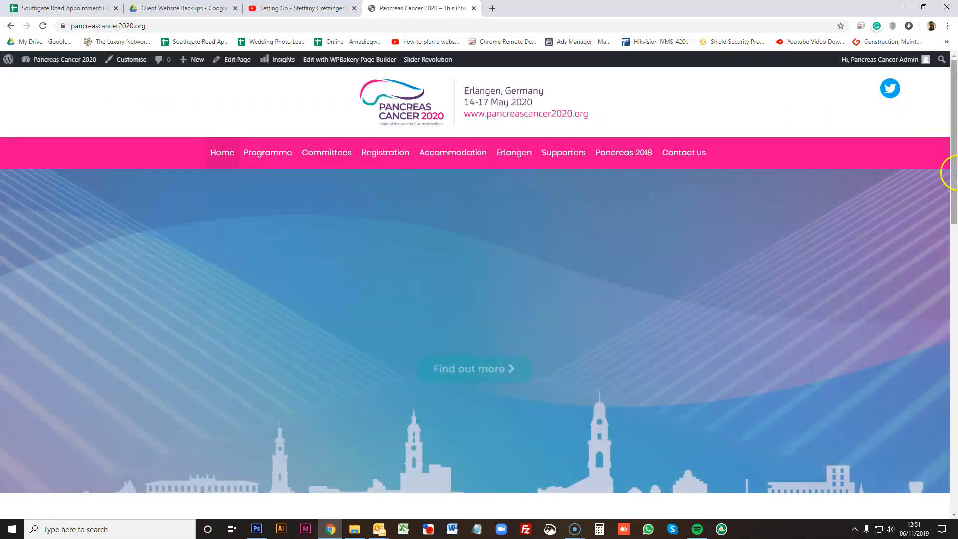
{"action": "left_click_drag", "start_coordinate": [954, 171], "coordinate": [955, 292]}
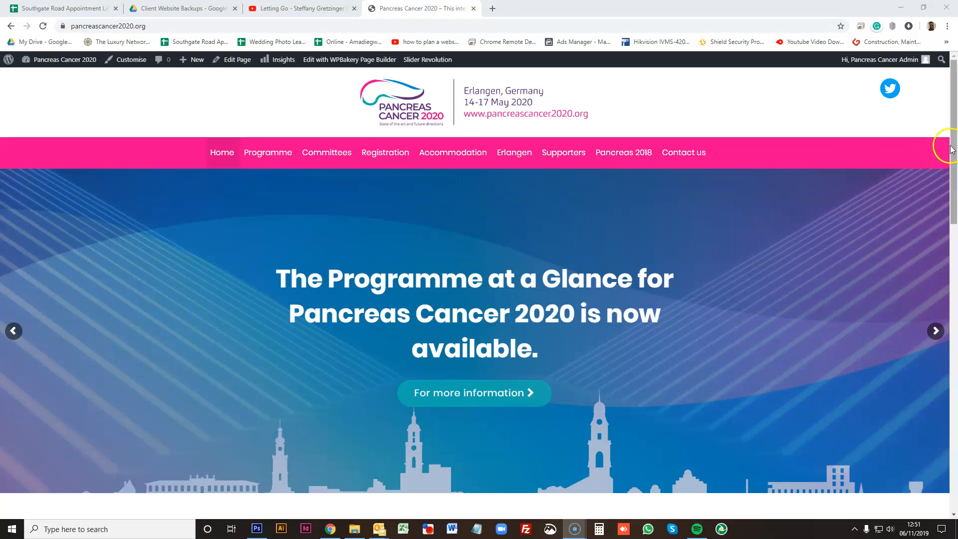
{"action": "left_click_drag", "start_coordinate": [955, 103], "coordinate": [953, 127]}
{"action": "mouse_move", "coordinate": [264, 94]}
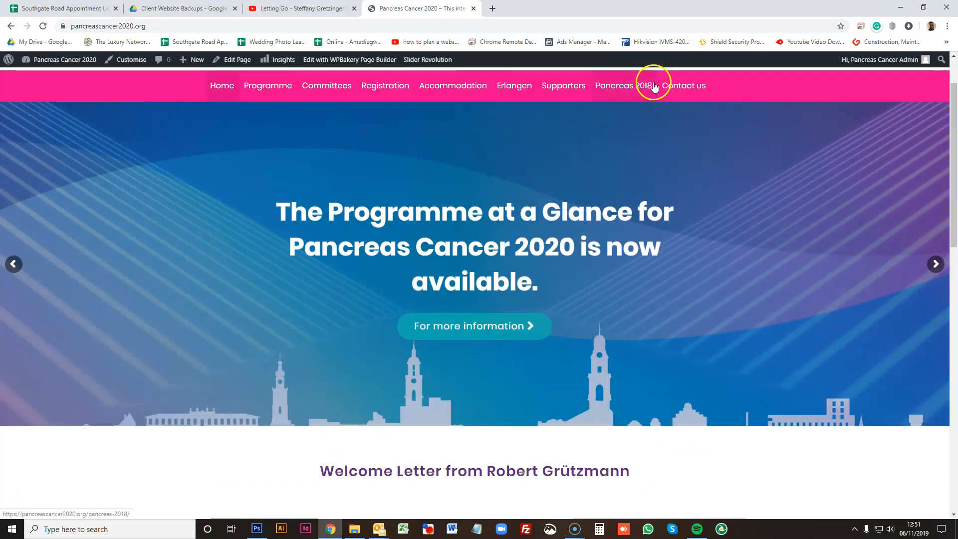
- Open the Menus editor from the admin bar and review the header menu structure
{"action": "scroll", "coordinate": [302, 122], "scroll_direction": "up", "scroll_amount": 2}
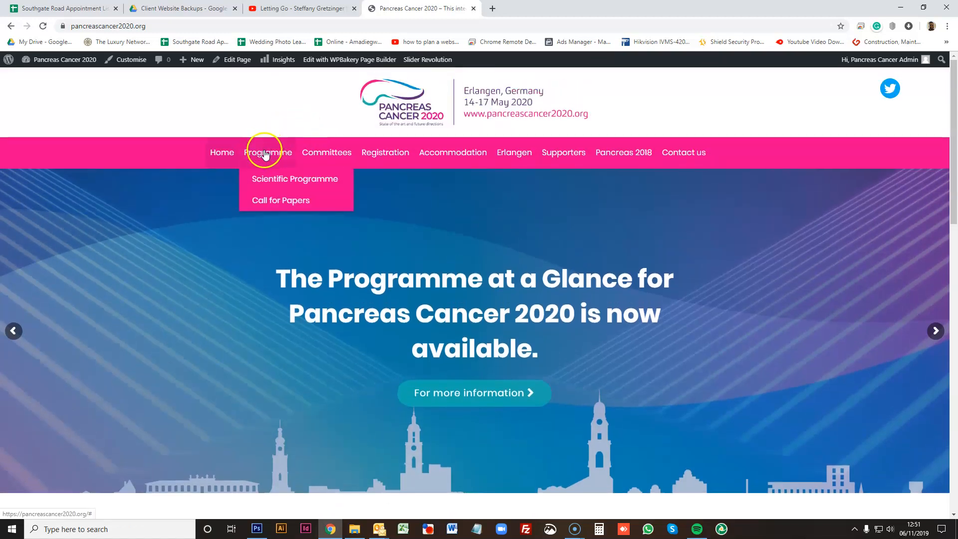
{"action": "mouse_move", "coordinate": [240, 143]}
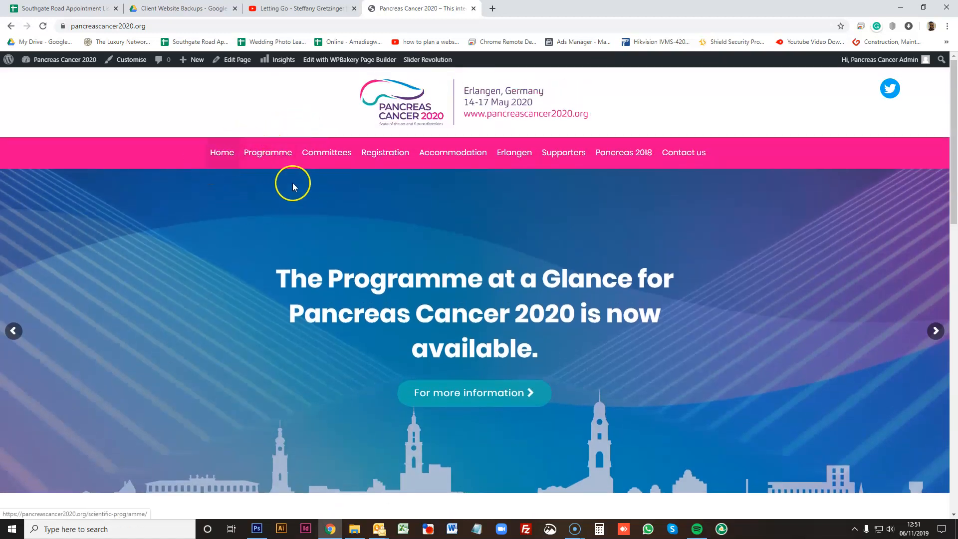
{"action": "mouse_move", "coordinate": [59, 65]}
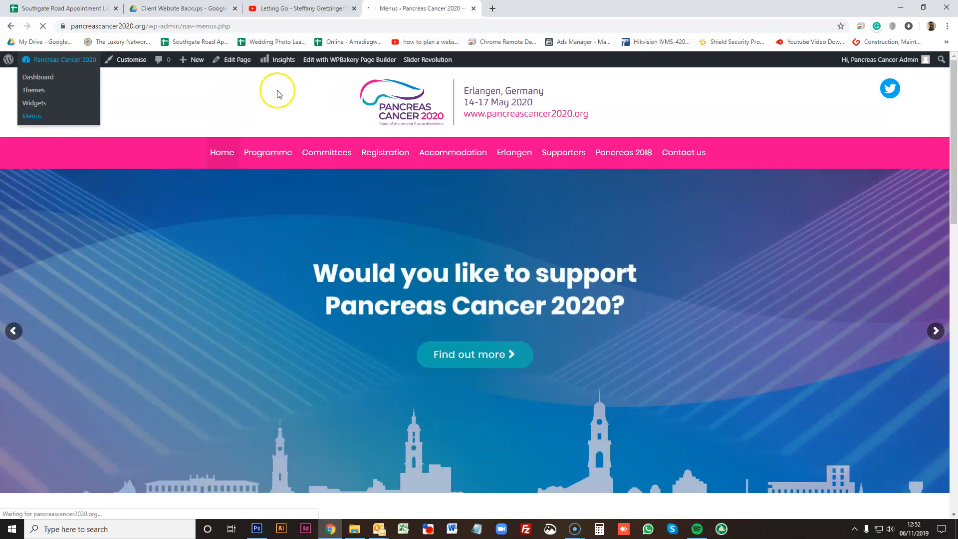
{"action": "scroll", "coordinate": [614, 220], "scroll_direction": "down", "scroll_amount": 2}
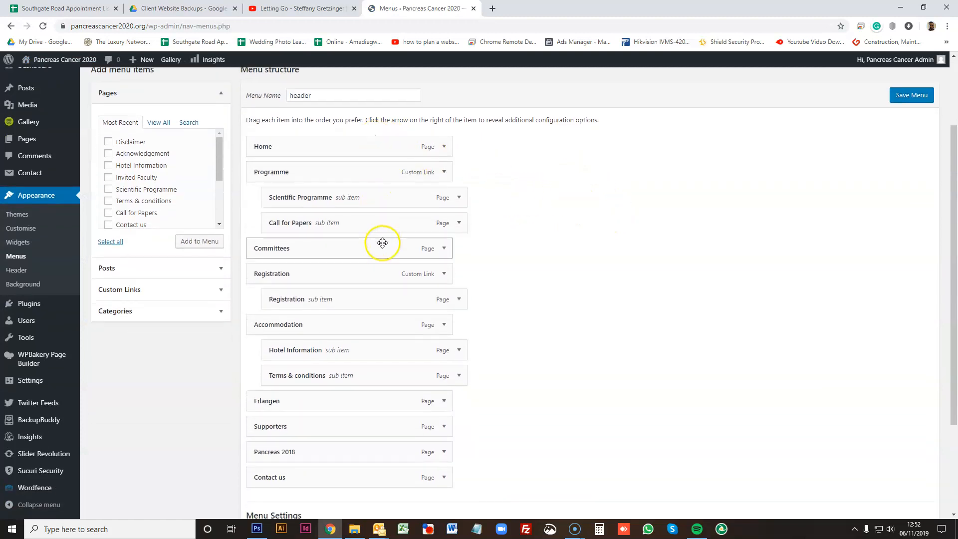
{"action": "scroll", "coordinate": [394, 265], "scroll_direction": "down", "scroll_amount": 3}
{"action": "scroll", "coordinate": [533, 241], "scroll_direction": "up", "scroll_amount": 5}
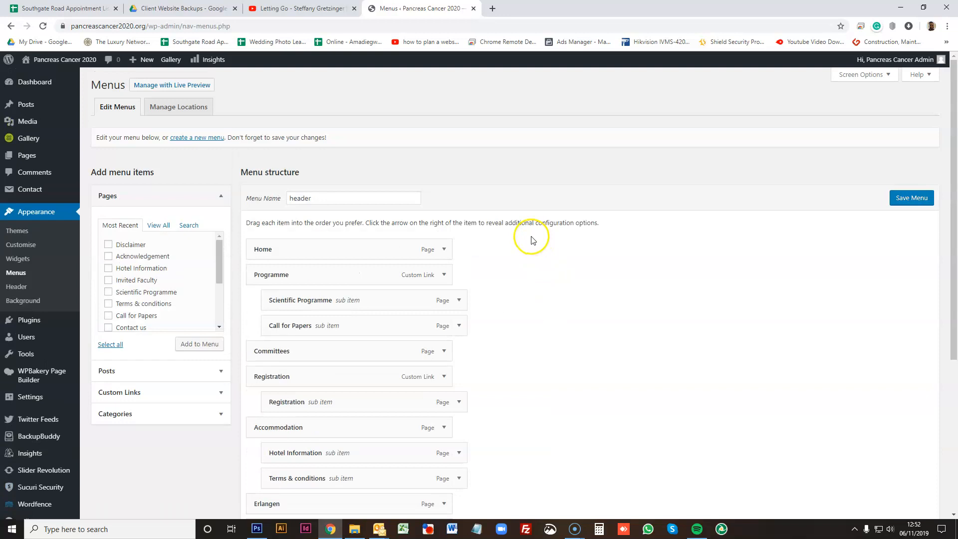
{"action": "scroll", "coordinate": [417, 214], "scroll_direction": "down", "scroll_amount": 1}
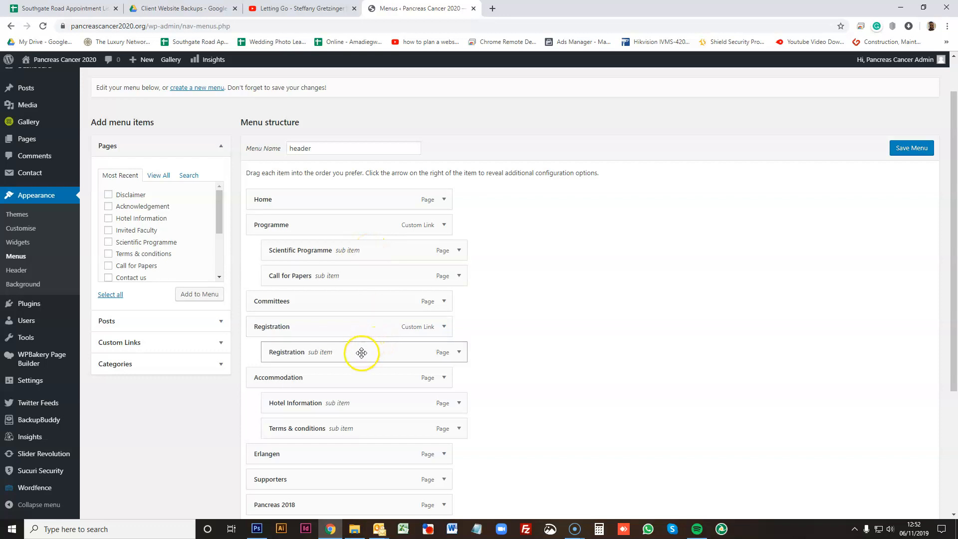
{"action": "scroll", "coordinate": [587, 327], "scroll_direction": "down", "scroll_amount": 1}
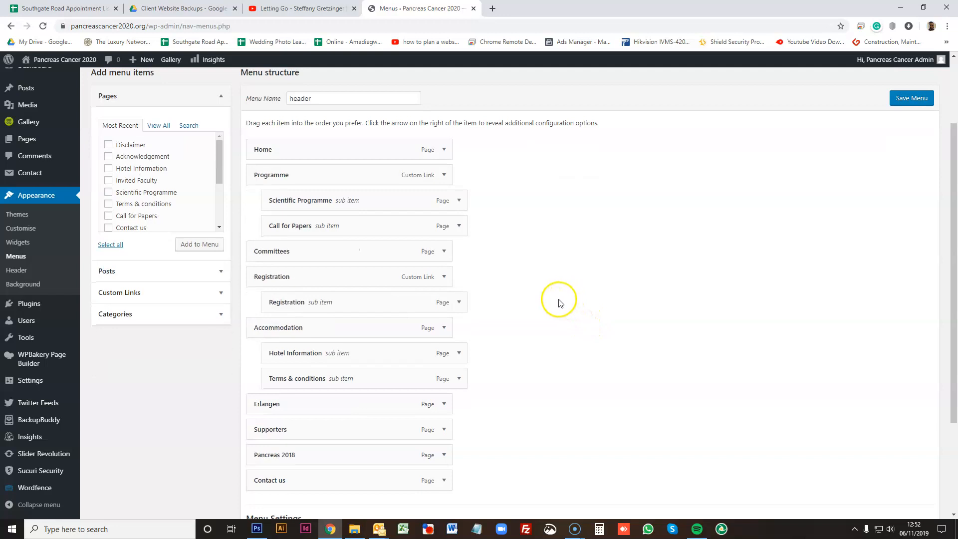
- Nest Erlangen as a sub item under Home in the header menu and save the menu
{"action": "left_click_drag", "start_coordinate": [321, 409], "coordinate": [375, 171]}
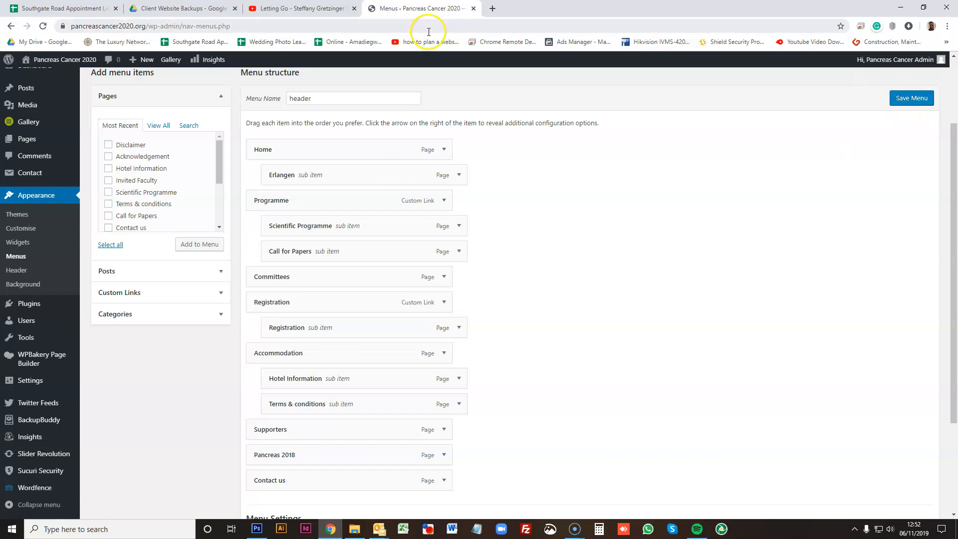
{"action": "right_click", "coordinate": [65, 59]}
{"action": "left_click", "coordinate": [96, 66]}
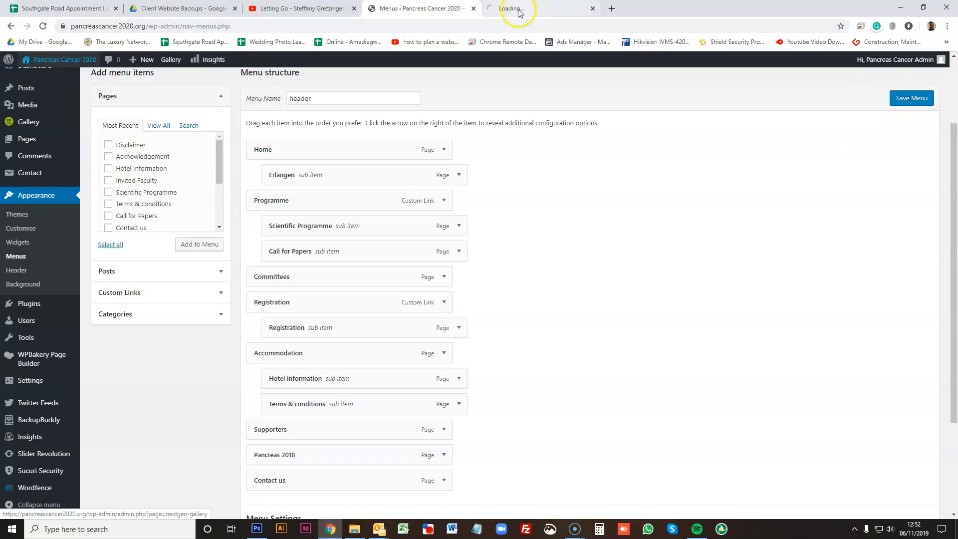
{"action": "left_click", "coordinate": [538, 9]}
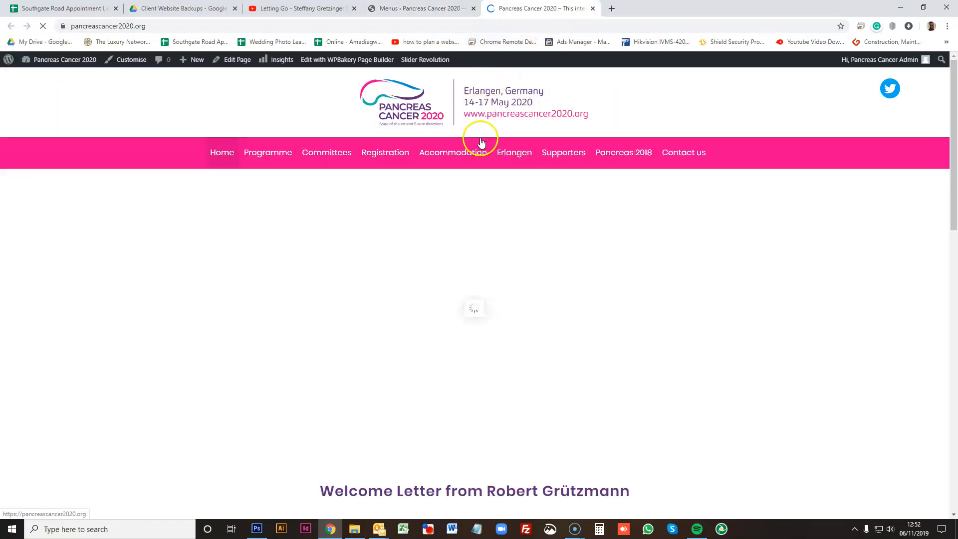
{"action": "mouse_move", "coordinate": [454, 156]}
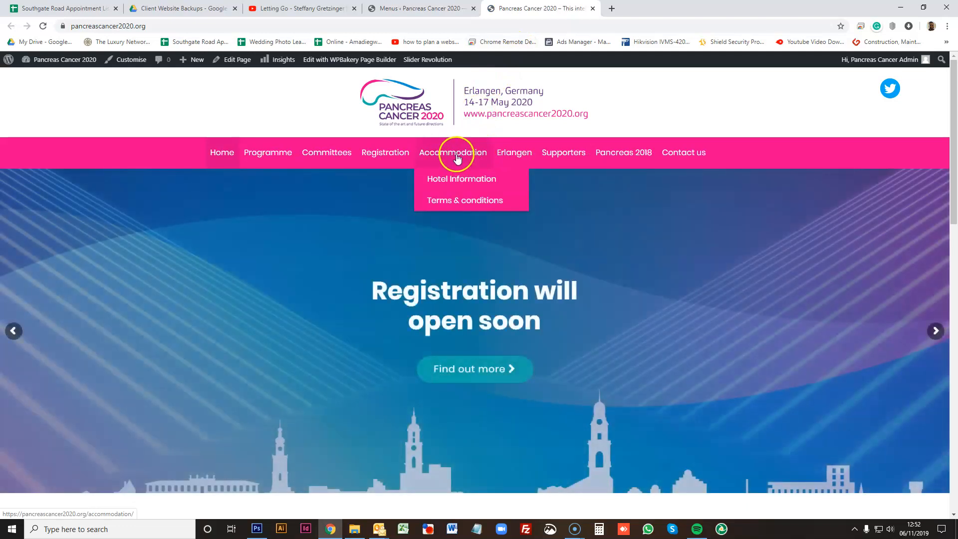
{"action": "left_click", "coordinate": [593, 8]}
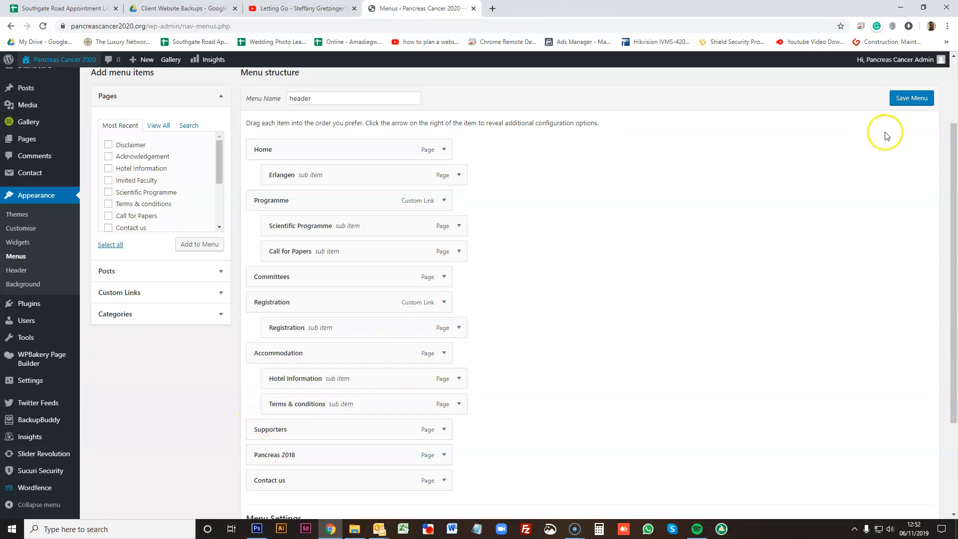
{"action": "left_click", "coordinate": [906, 102]}
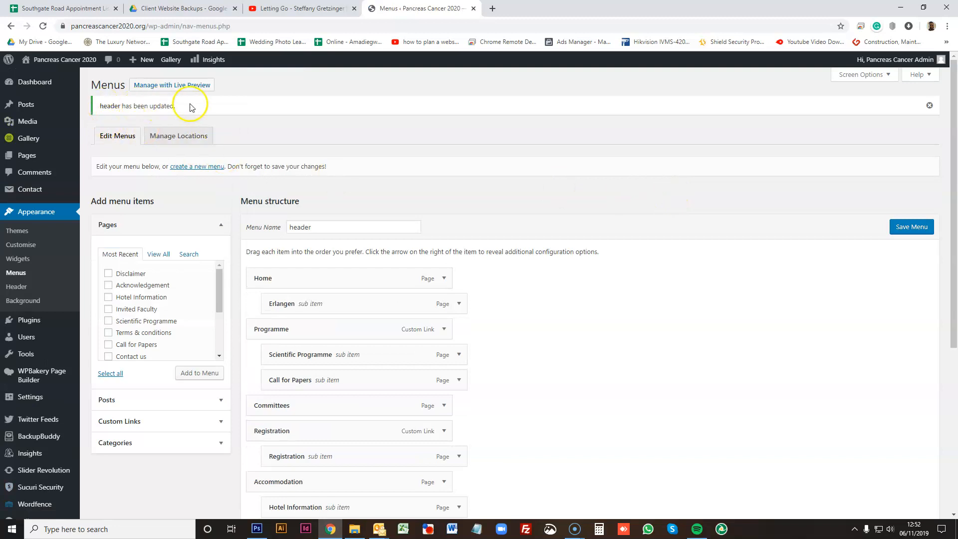
- Open the live site in a new tab and check the navigation bar
{"action": "right_click", "coordinate": [68, 58]}
{"action": "left_click", "coordinate": [95, 65]}
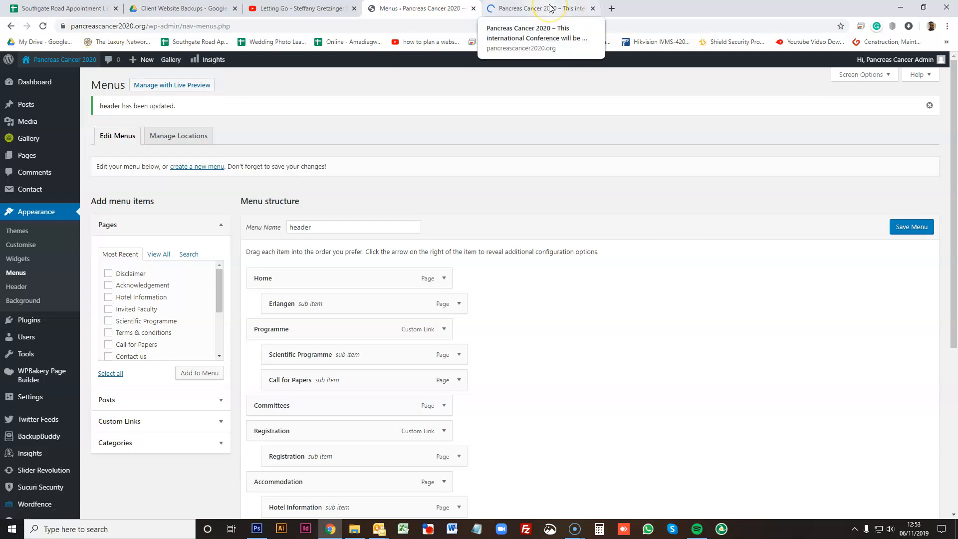
{"action": "left_click", "coordinate": [549, 8]}
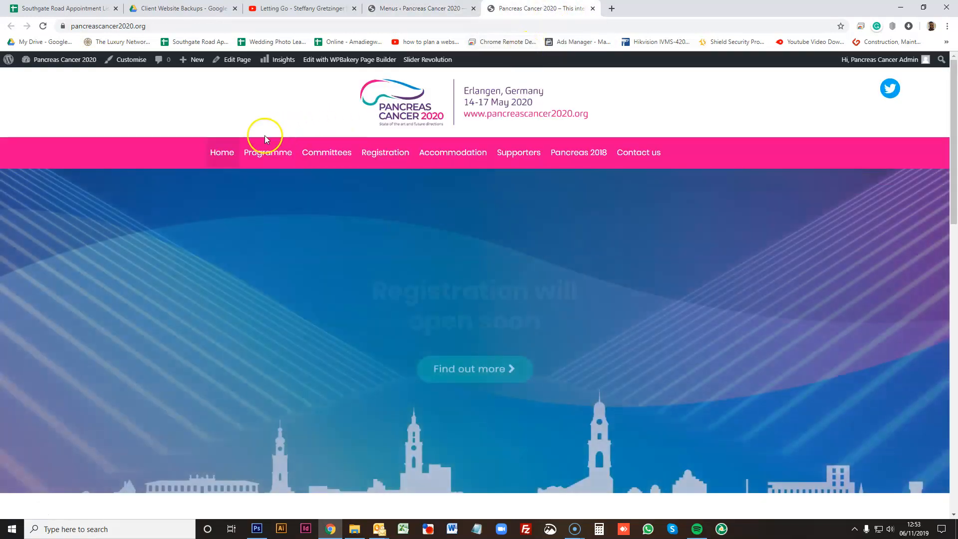
{"action": "mouse_move", "coordinate": [229, 158]}
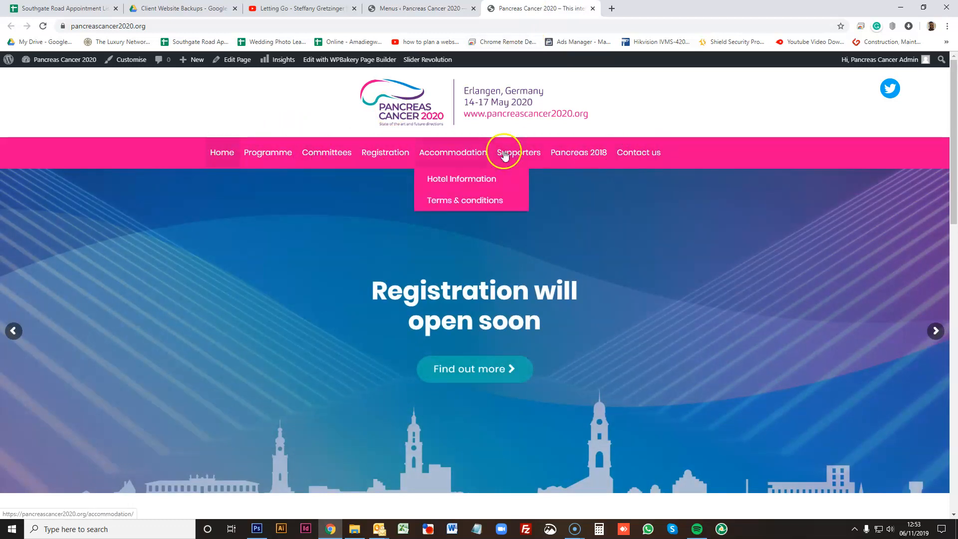
- Move Erlangen out to a top-level item directly after Home and save the header menu
{"action": "left_click", "coordinate": [417, 8]}
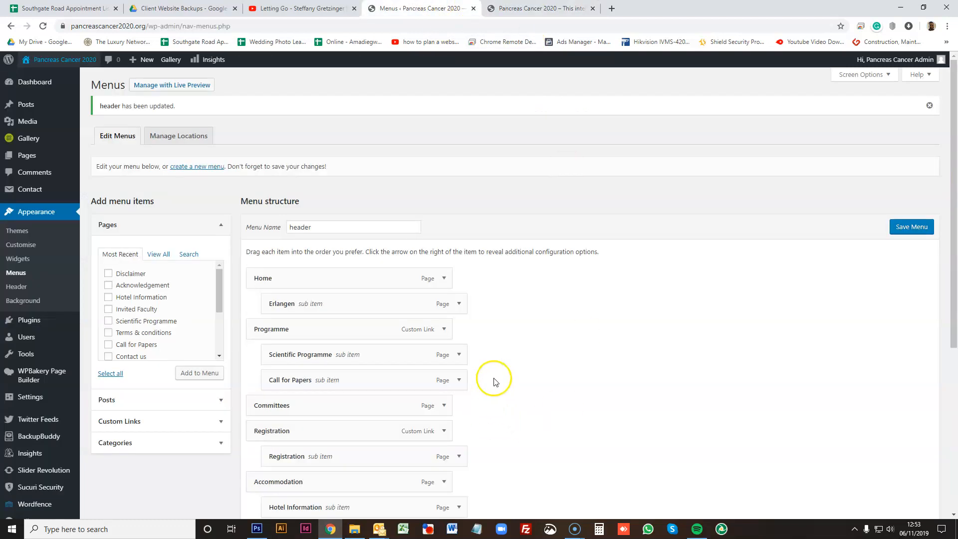
{"action": "scroll", "coordinate": [390, 198], "scroll_direction": "down", "scroll_amount": 4}
{"action": "left_click_drag", "start_coordinate": [313, 106], "coordinate": [298, 106]}
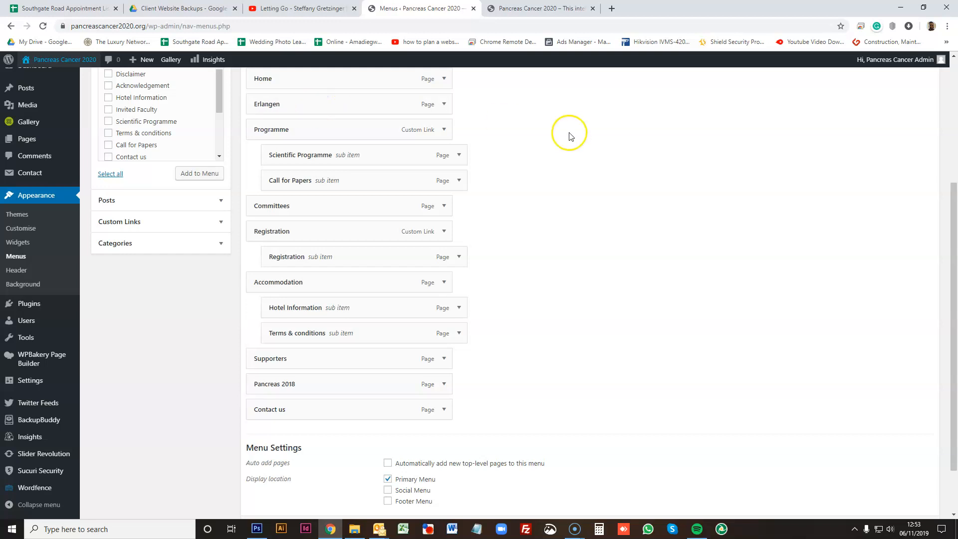
{"action": "scroll", "coordinate": [568, 132], "scroll_direction": "up", "scroll_amount": 1}
{"action": "mouse_move", "coordinate": [326, 153]}
{"action": "left_mouse_down"}
{"action": "mouse_move", "coordinate": [379, 156]}
{"action": "mouse_move", "coordinate": [331, 154]}
{"action": "left_mouse_up"}
{"action": "left_click", "coordinate": [913, 78]}
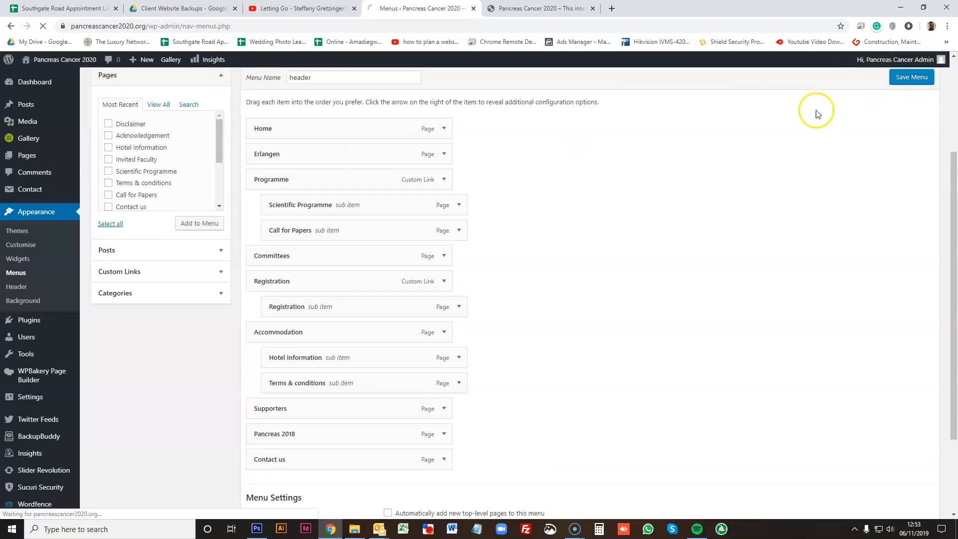
- Reload the live site tab to check the new navigation order
{"action": "left_click", "coordinate": [560, 17]}
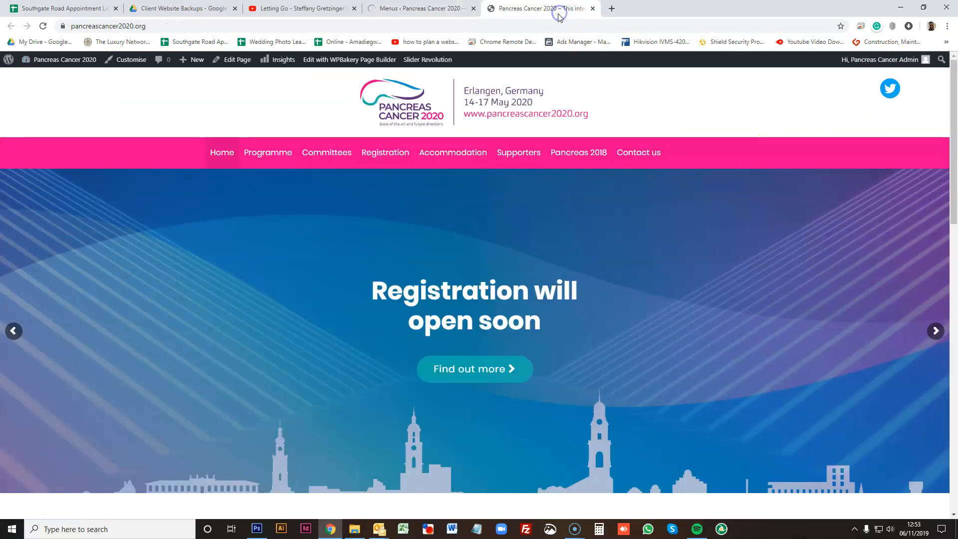
{"action": "right_click", "coordinate": [731, 125]}
{"action": "left_click", "coordinate": [774, 155]}
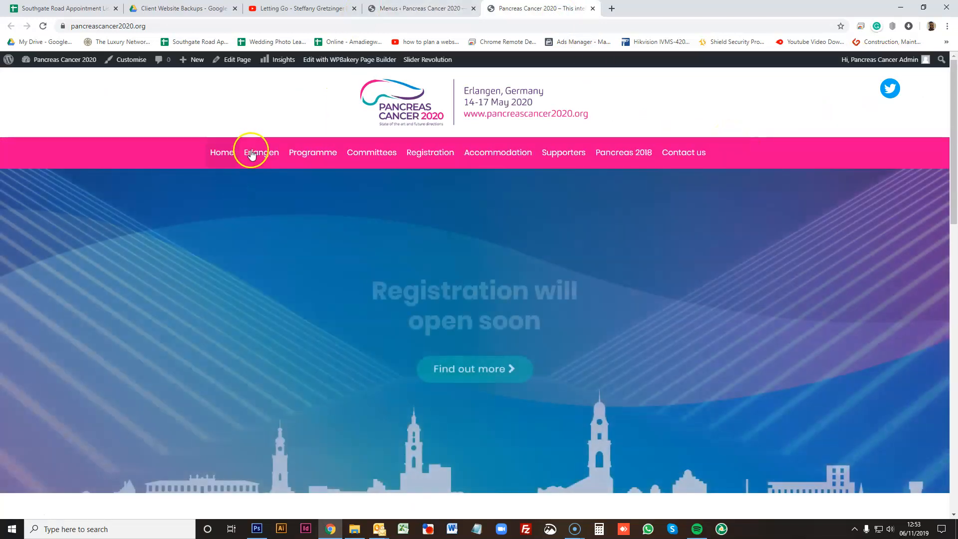
- Move Erlangen back between Accommodation and Supporters in the header menu and save it
{"action": "key", "text": "ctrl+shift+Tab"}
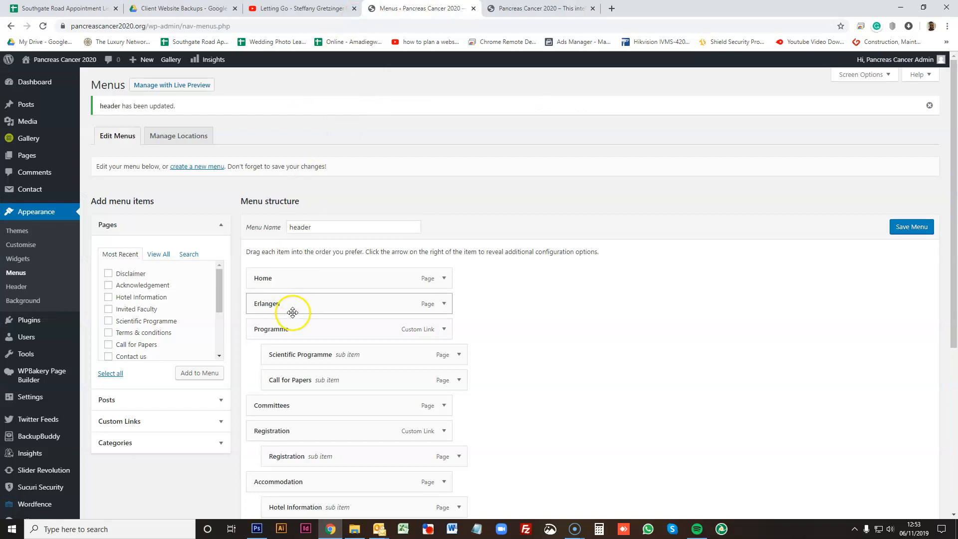
{"action": "scroll", "coordinate": [299, 319], "scroll_direction": "down", "scroll_amount": 3}
{"action": "left_click_drag", "start_coordinate": [295, 305], "coordinate": [293, 396]}
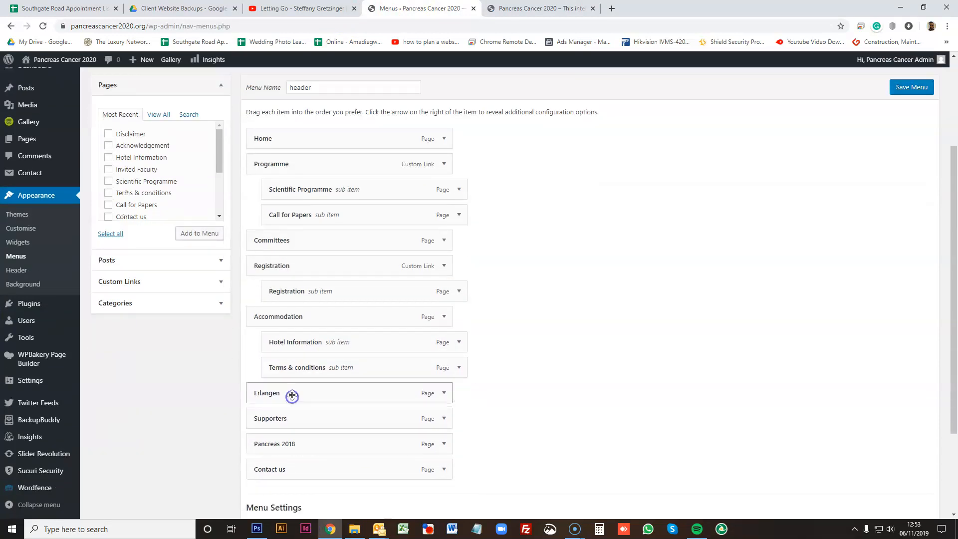
{"action": "left_click", "coordinate": [911, 88]}
- Reload the live site and scroll through the navigation bar and welcome letter
{"action": "left_click", "coordinate": [551, 9]}
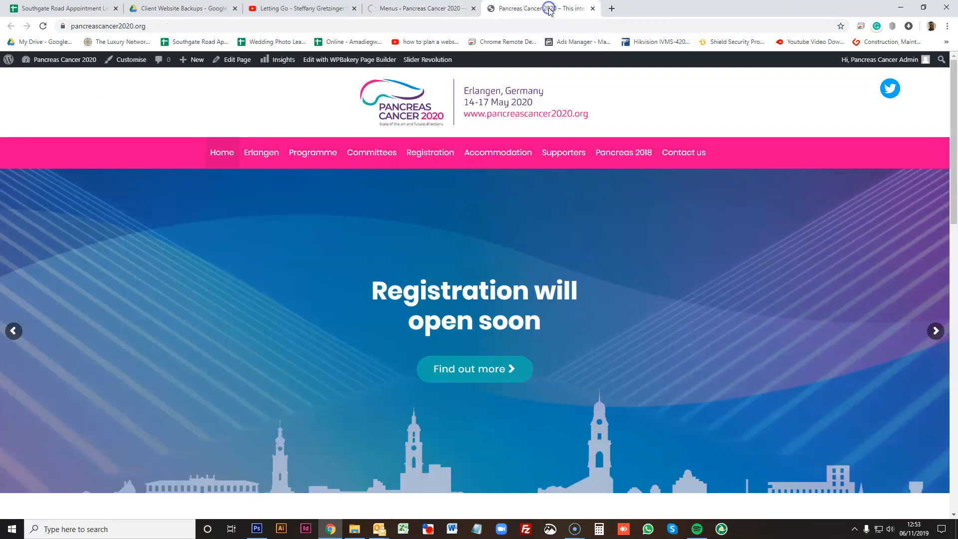
{"action": "right_click", "coordinate": [750, 98]}
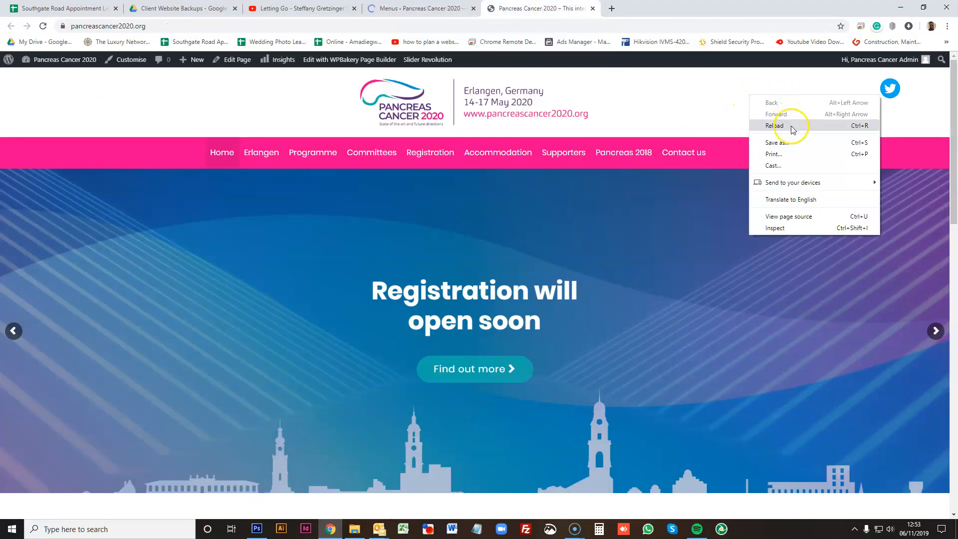
{"action": "left_click", "coordinate": [792, 127]}
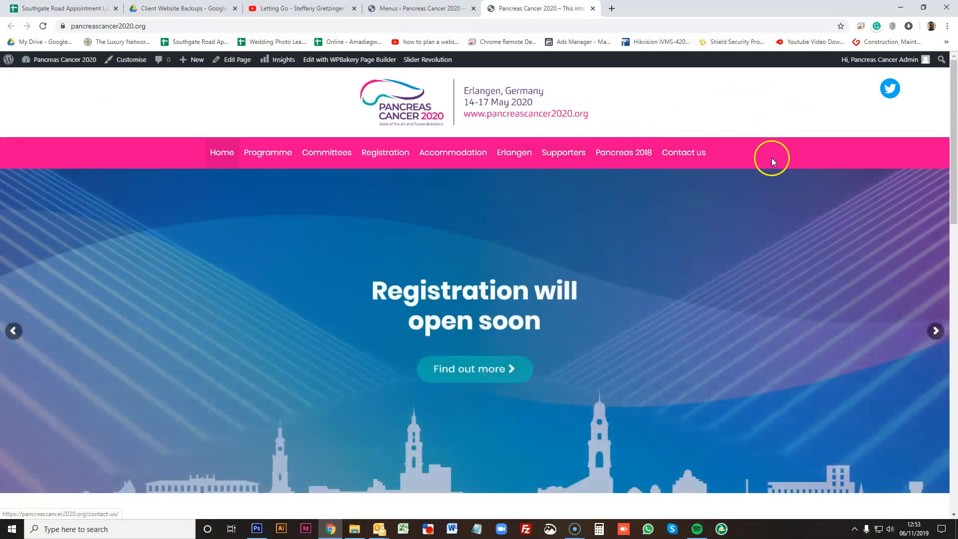
{"action": "scroll", "coordinate": [774, 161], "scroll_direction": "down", "scroll_amount": 6}
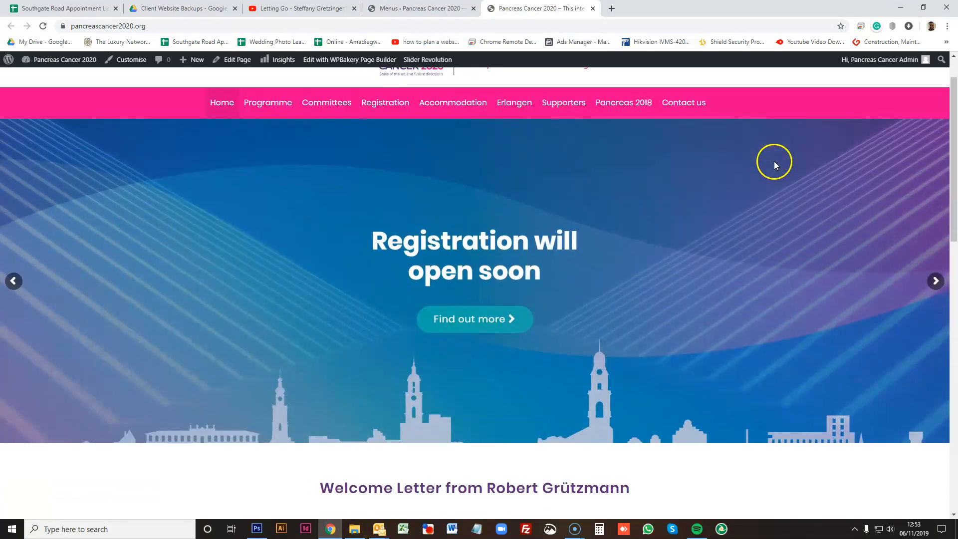
{"action": "scroll", "coordinate": [798, 195], "scroll_direction": "down", "scroll_amount": 3}
{"action": "scroll", "coordinate": [834, 224], "scroll_direction": "up", "scroll_amount": 9}
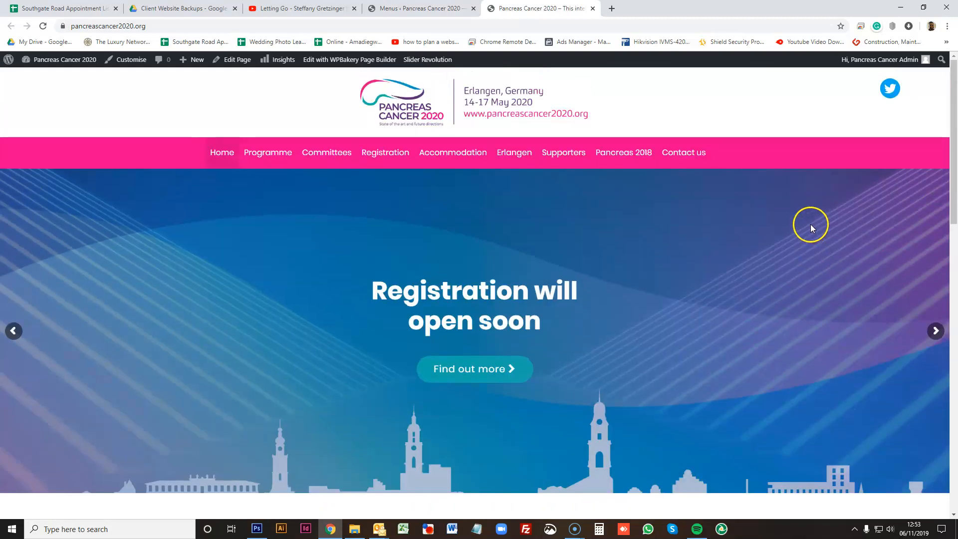
{"action": "scroll", "coordinate": [808, 225], "scroll_direction": "down", "scroll_amount": 3}
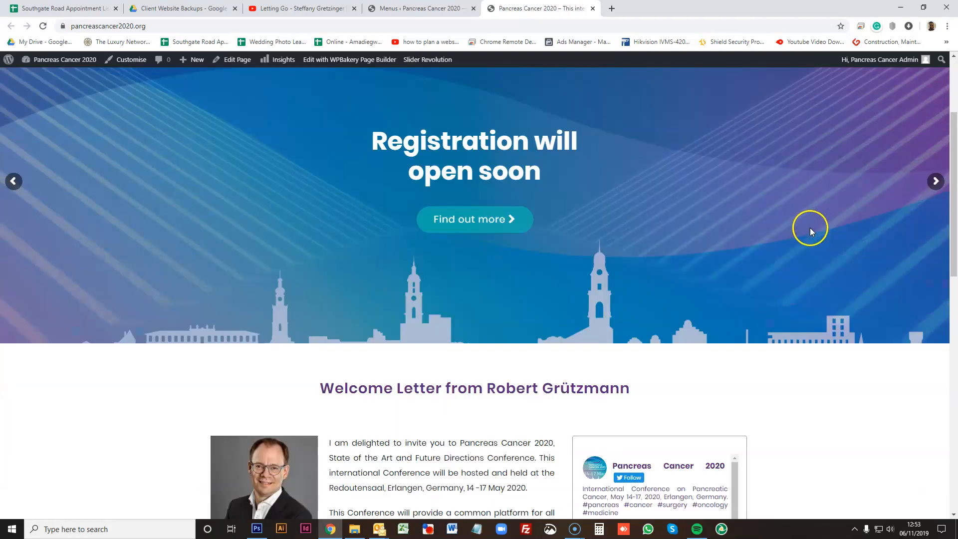
- Open the Programme page from the site navigation and scroll through its content
{"action": "scroll", "coordinate": [810, 227], "scroll_direction": "up", "scroll_amount": 3}
{"action": "left_click", "coordinate": [267, 152]}
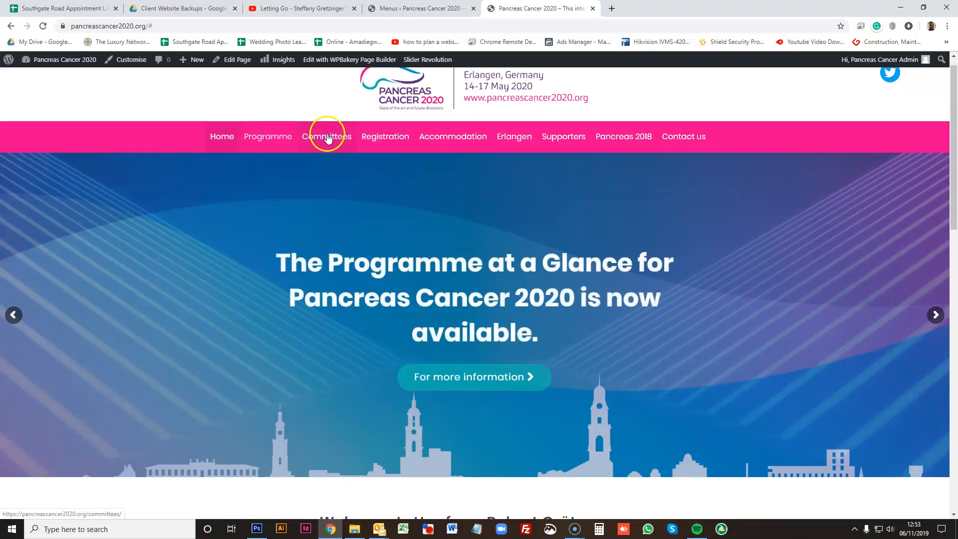
{"action": "left_click", "coordinate": [267, 161]}
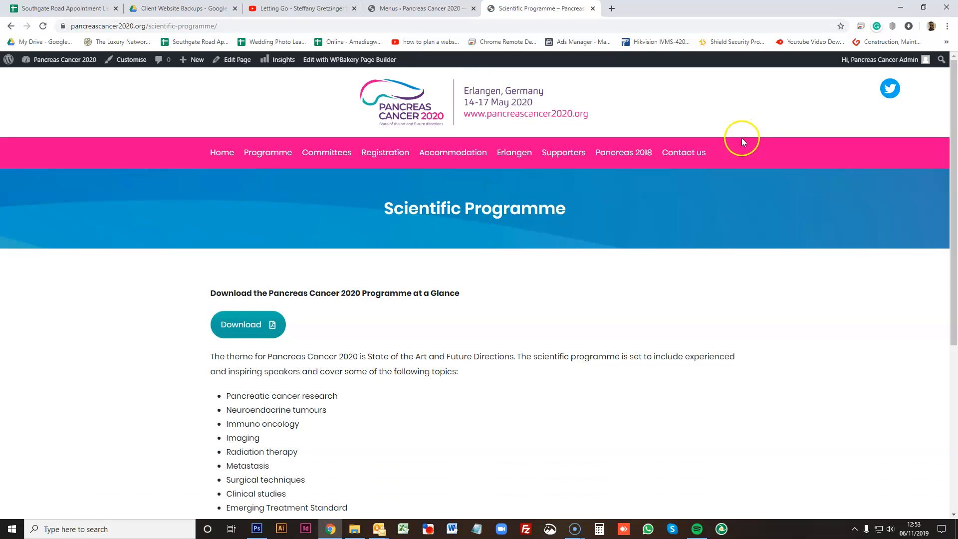
{"action": "scroll", "coordinate": [723, 165], "scroll_direction": "down", "scroll_amount": 5}
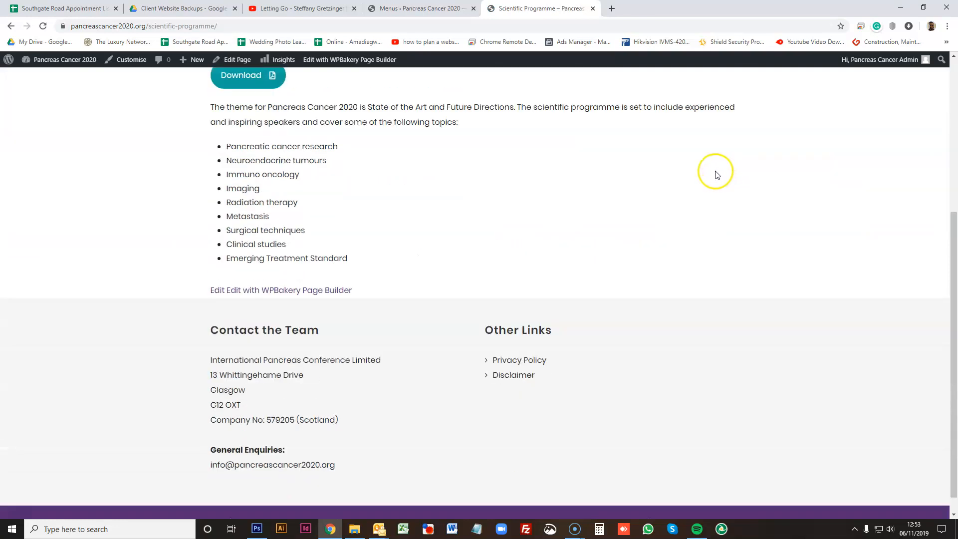
{"action": "scroll", "coordinate": [717, 187], "scroll_direction": "up", "scroll_amount": 6}
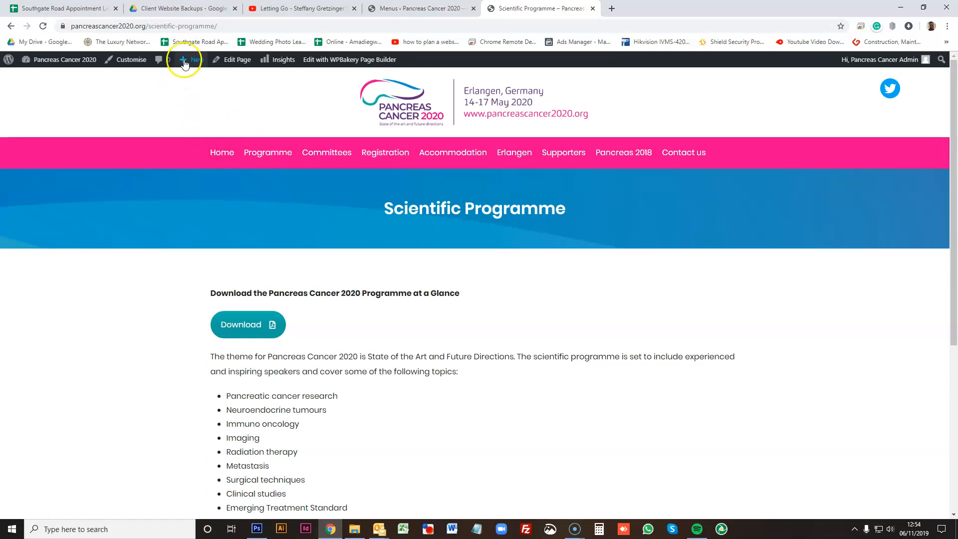
- Open the Scientific Programme page in the editor and inspect the topics text block's settings without changing them
{"action": "left_click", "coordinate": [236, 61]}
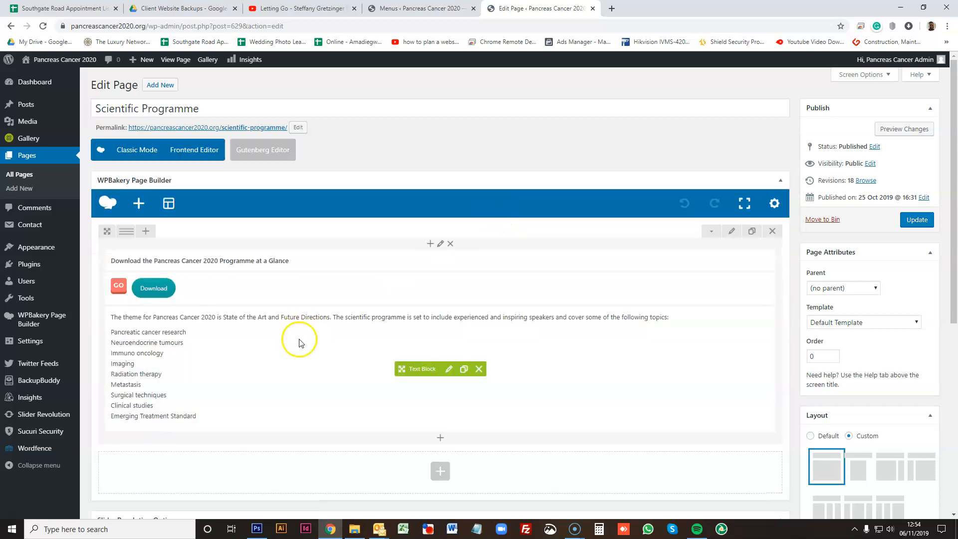
{"action": "scroll", "coordinate": [164, 240], "scroll_direction": "down", "scroll_amount": 3}
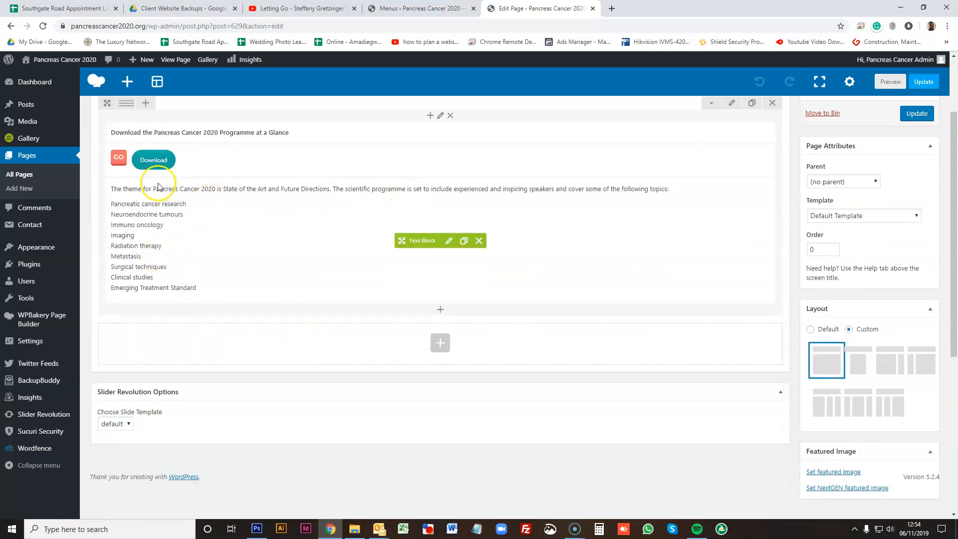
{"action": "left_click", "coordinate": [447, 242]}
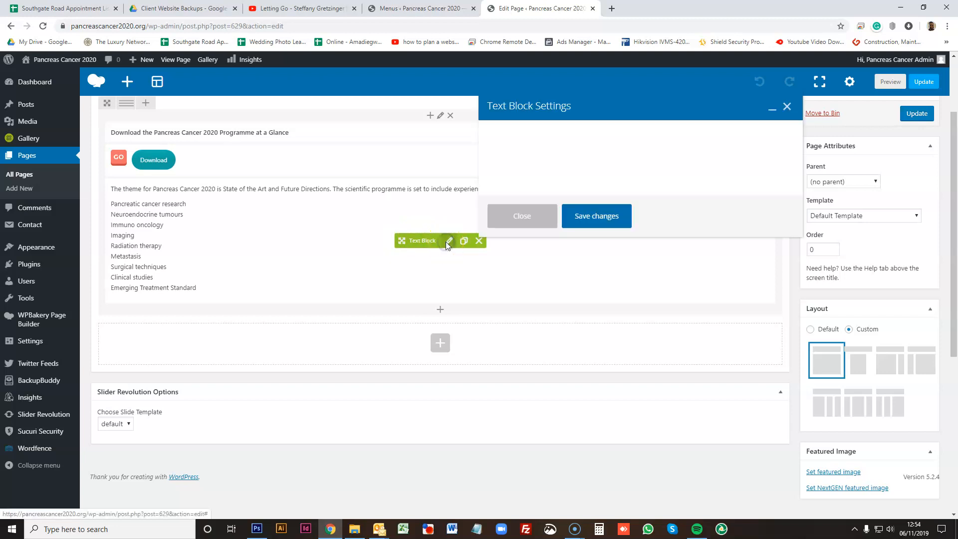
{"action": "scroll", "coordinate": [607, 265], "scroll_direction": "up", "scroll_amount": 3}
{"action": "scroll", "coordinate": [607, 265], "scroll_direction": "up", "scroll_amount": 4}
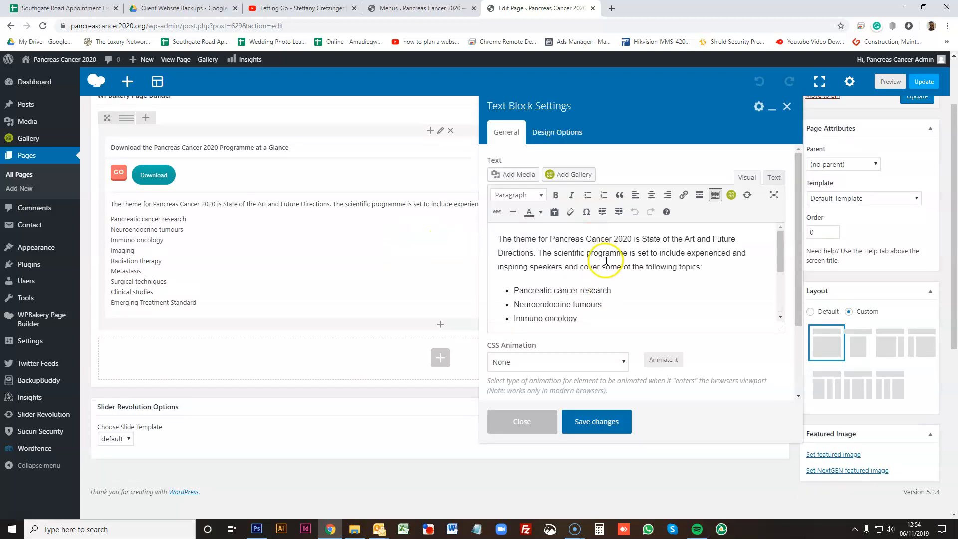
{"action": "left_click", "coordinate": [522, 422]}
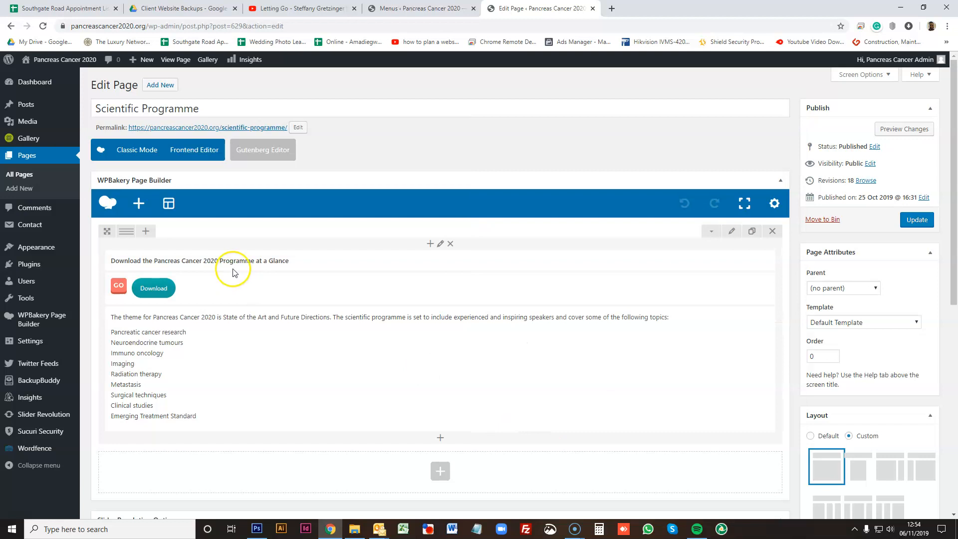
- Try to change the format of the 'Download the Pancreas Cancer 2020 Programme at a Glance' heading, then close without saving
{"action": "left_click", "coordinate": [449, 261]}
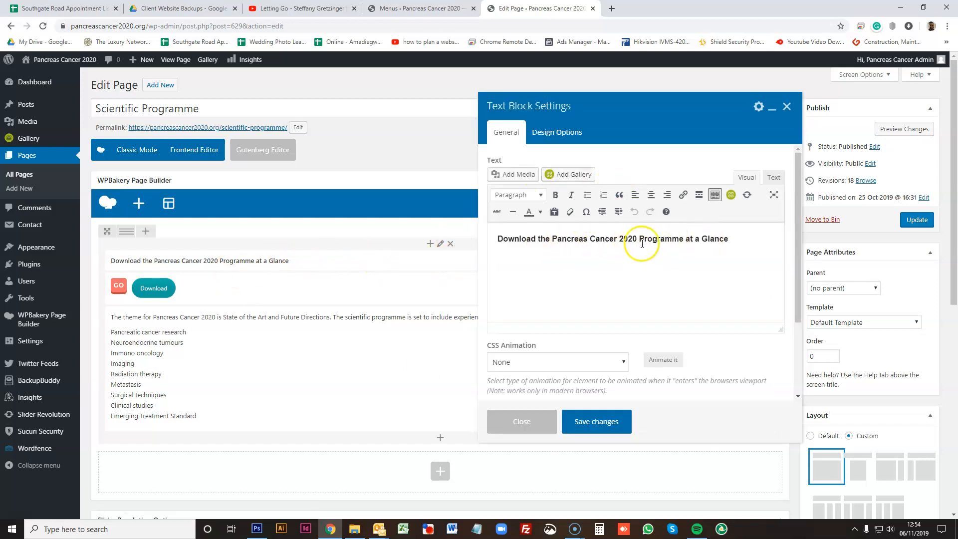
{"action": "left_click", "coordinate": [520, 241]}
{"action": "left_click_drag", "start_coordinate": [738, 242], "coordinate": [449, 235]}
{"action": "left_click", "coordinate": [570, 243]}
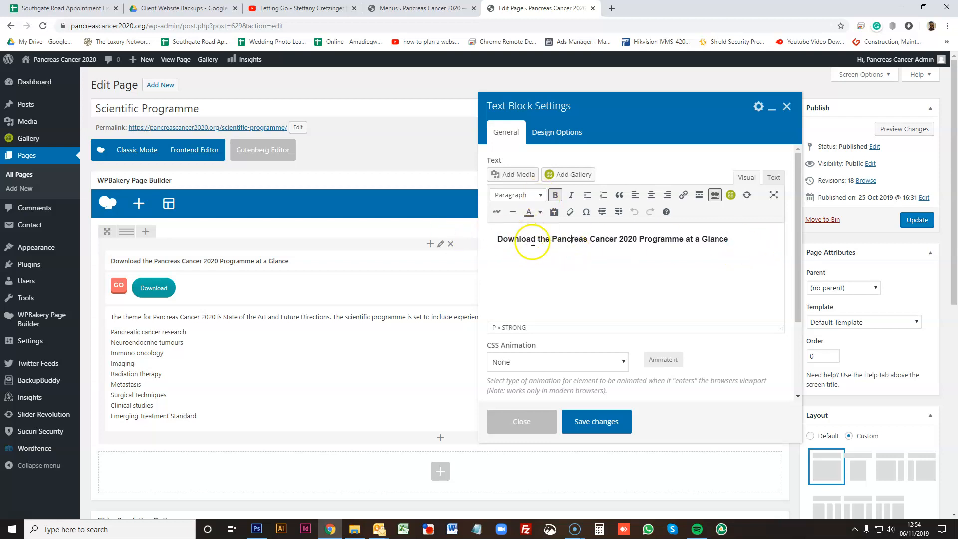
{"action": "left_click_drag", "start_coordinate": [753, 242], "coordinate": [487, 235]}
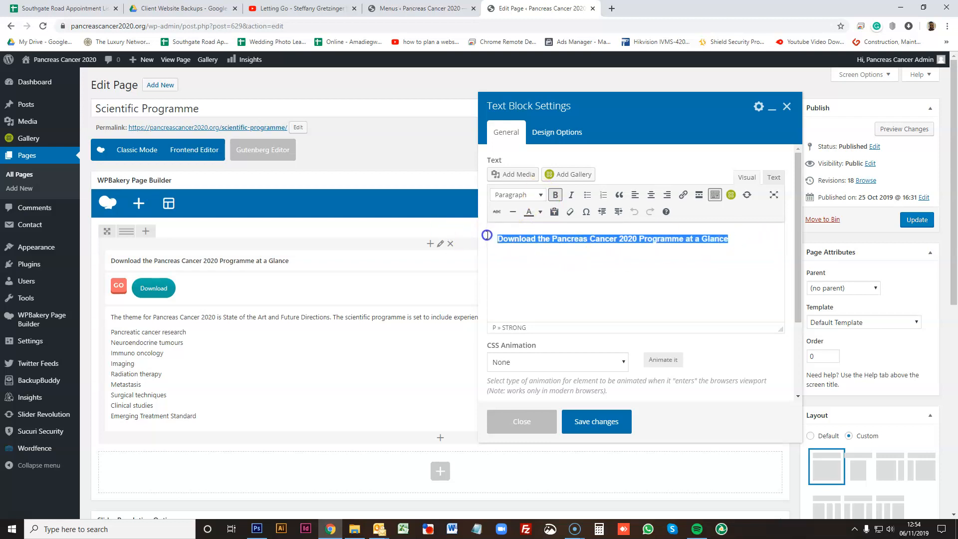
{"action": "left_click_drag", "start_coordinate": [738, 245], "coordinate": [480, 244]}
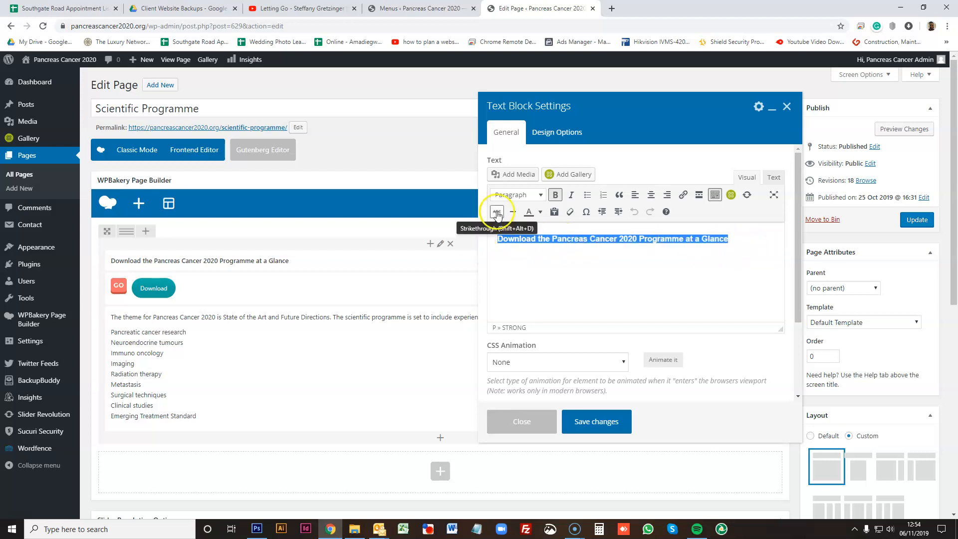
{"action": "left_click", "coordinate": [542, 195]}
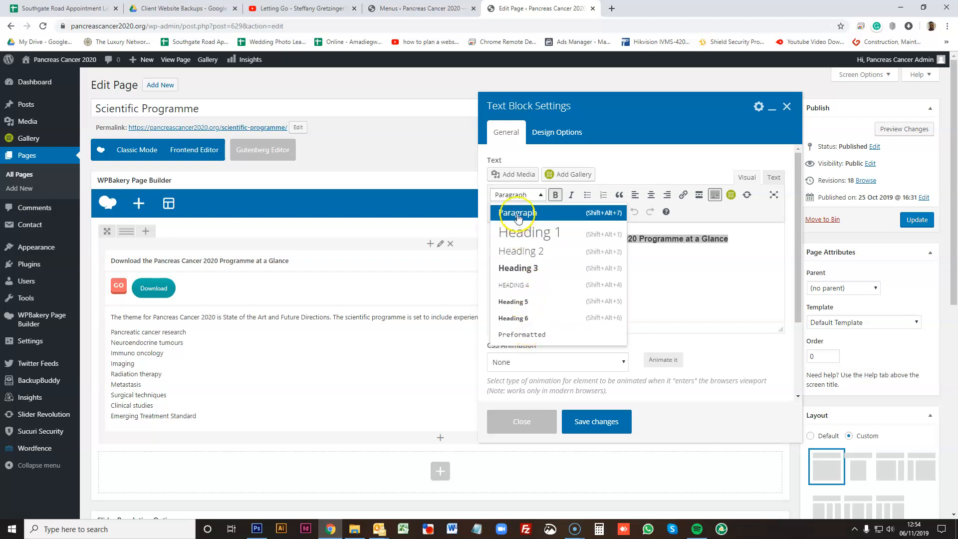
{"action": "left_click", "coordinate": [658, 258]}
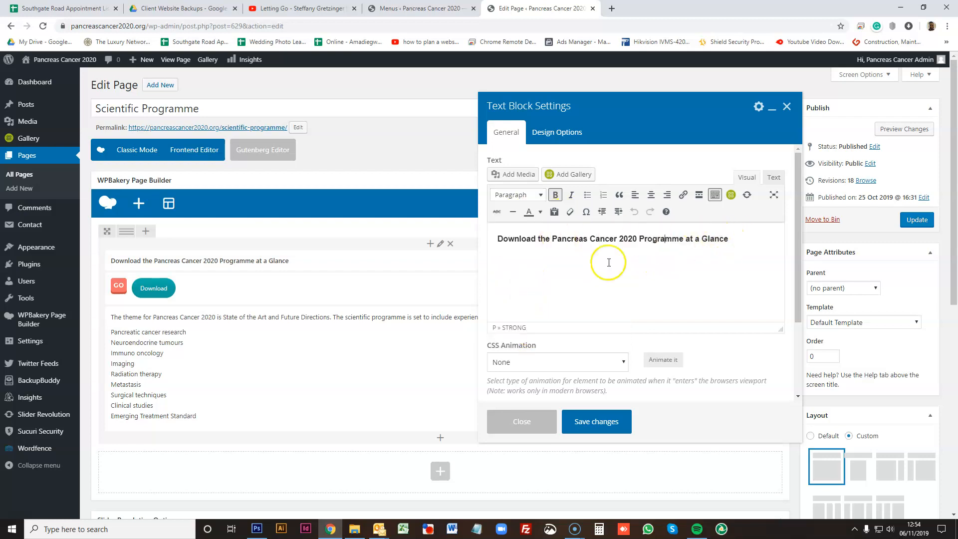
{"action": "left_click", "coordinate": [532, 423]}
- Update the Scientific Programme page and view it on the live site, browsing the navigation dropdowns
{"action": "left_click", "coordinate": [916, 219]}
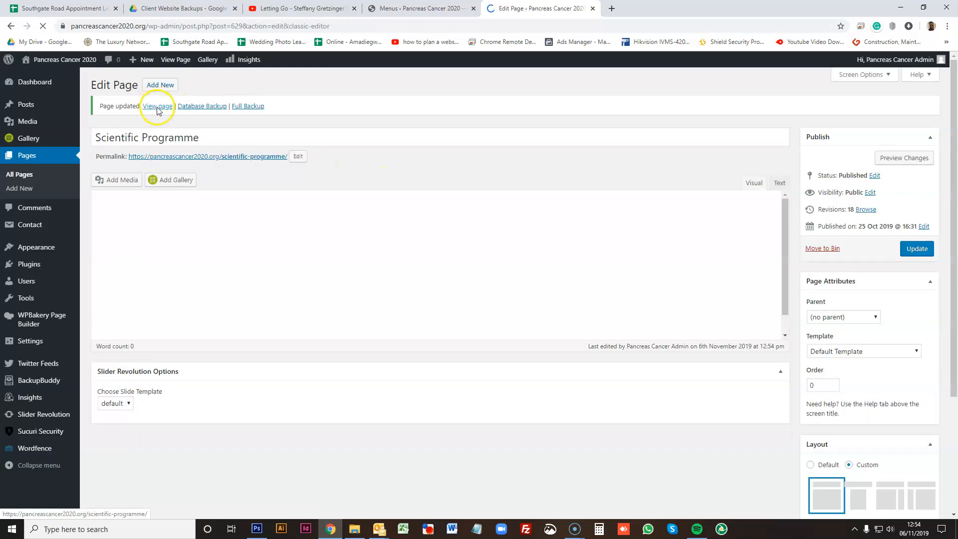
{"action": "left_click", "coordinate": [159, 108]}
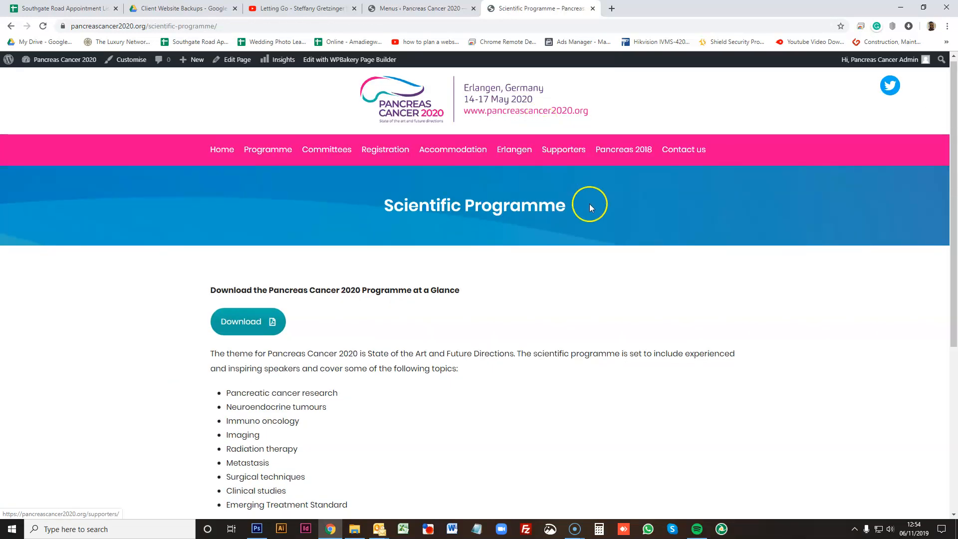
{"action": "scroll", "coordinate": [589, 203], "scroll_direction": "down", "scroll_amount": 5}
{"action": "scroll", "coordinate": [582, 209], "scroll_direction": "up", "scroll_amount": 5}
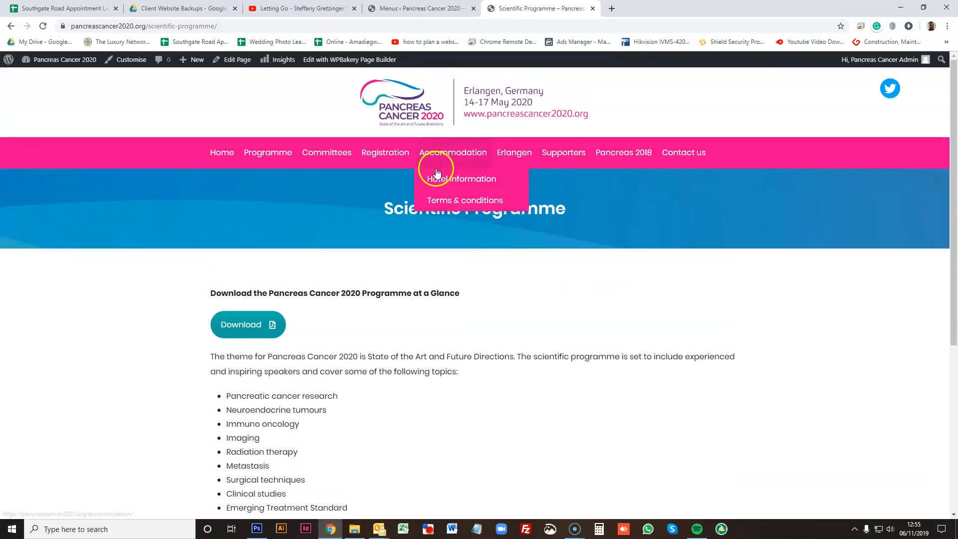
{"action": "mouse_move", "coordinate": [361, 152]}
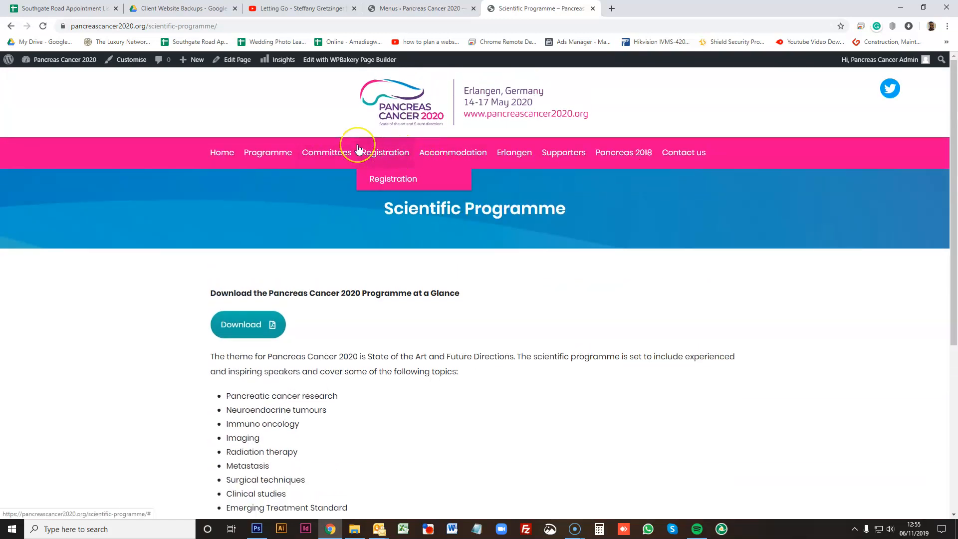